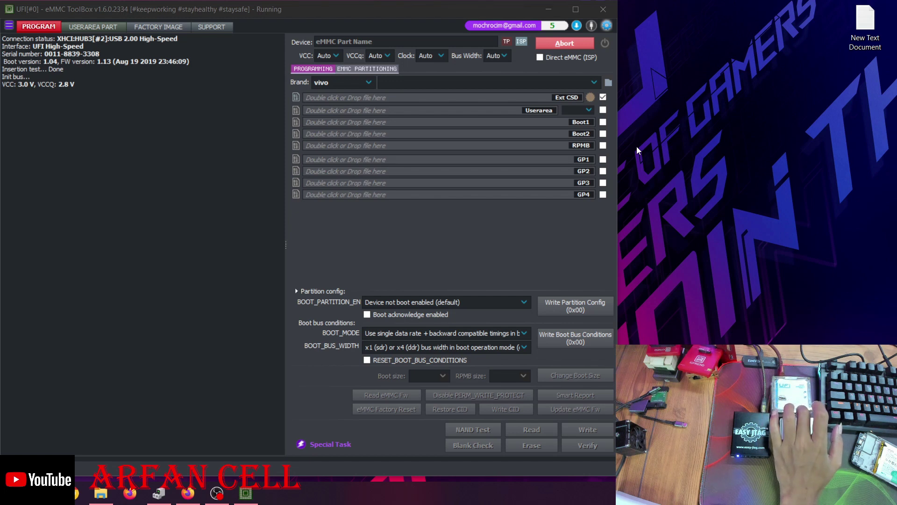
Refresh the desktop repeatedly while the eMMC identification runs and fails
{"action": "right_click", "coordinate": [667, 93]}
{"action": "right_click", "coordinate": [691, 128]}
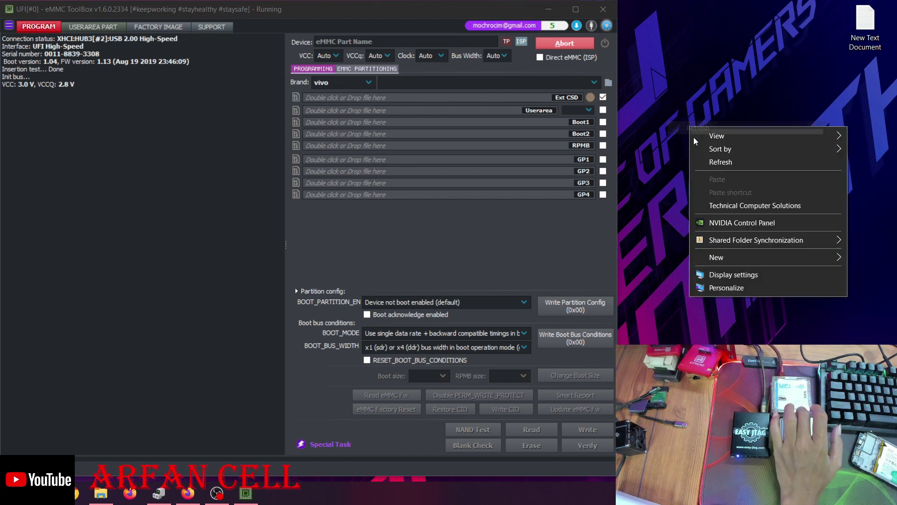
{"action": "right_click", "coordinate": [709, 161]}
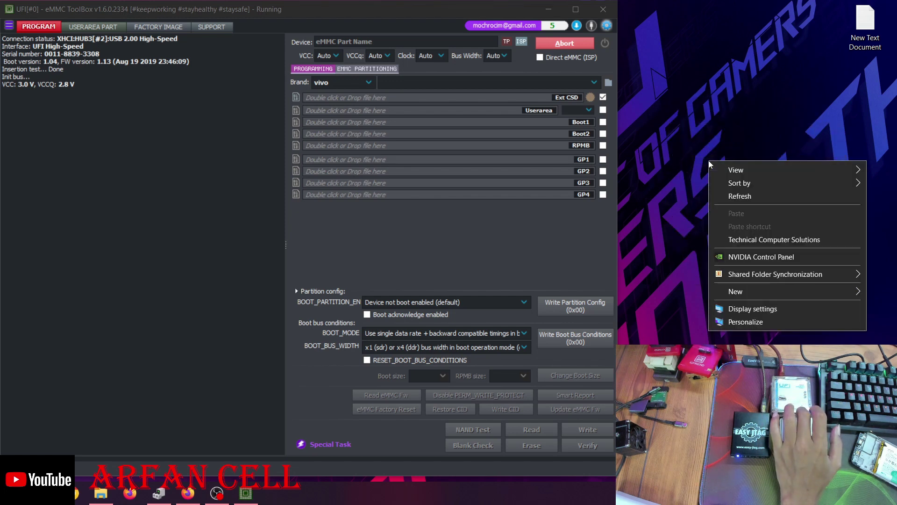
{"action": "right_click", "coordinate": [719, 66]}
{"action": "right_click", "coordinate": [734, 107]}
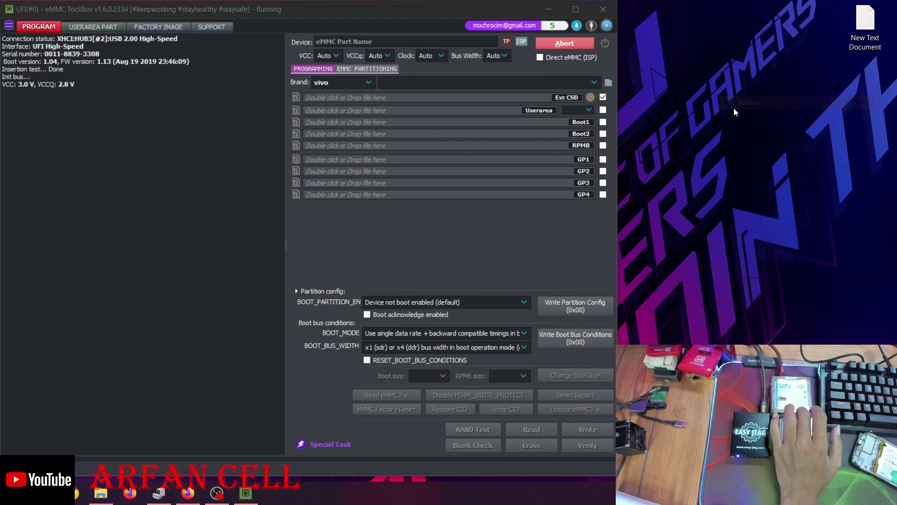
{"action": "left_click", "coordinate": [745, 145]}
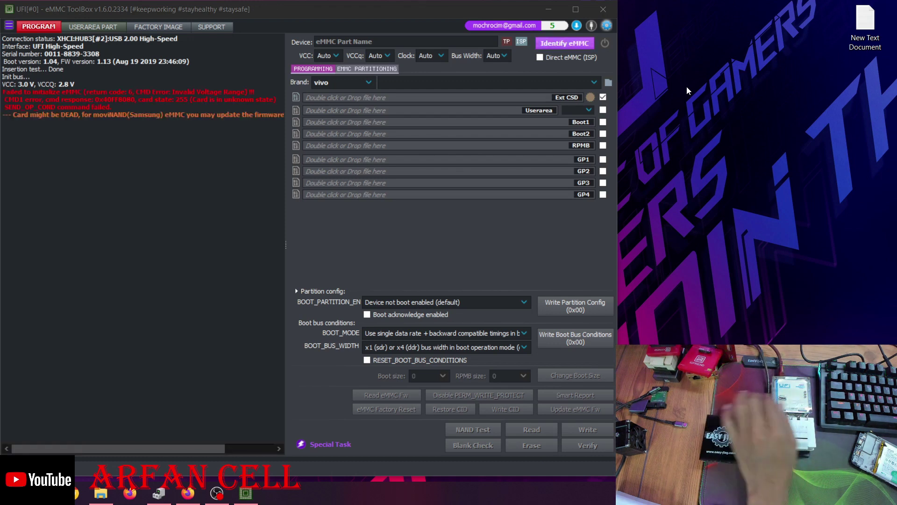
Retry Identify eMMC to list the Samsung chip's 512 KiB boot and 128 KiB RPMB partitions
{"action": "left_click", "coordinate": [571, 47]}
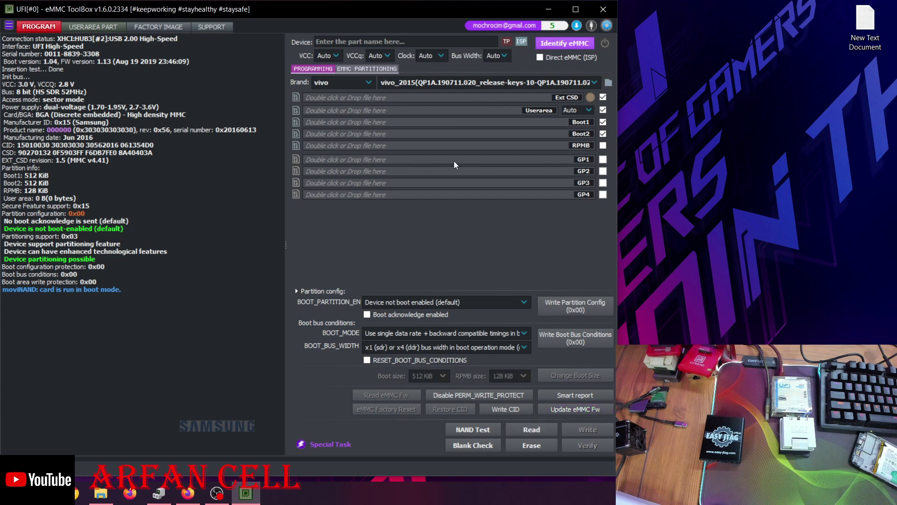
Browse the firmware file picker to E:\BOX\FFU MMC BEKUP
{"action": "left_click", "coordinate": [572, 409]}
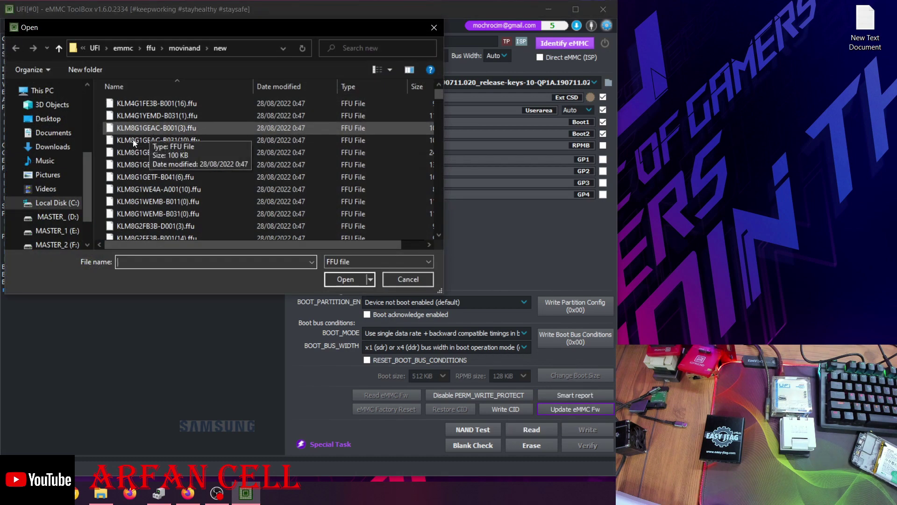
{"action": "left_click", "coordinate": [63, 219]}
{"action": "left_click", "coordinate": [63, 231]}
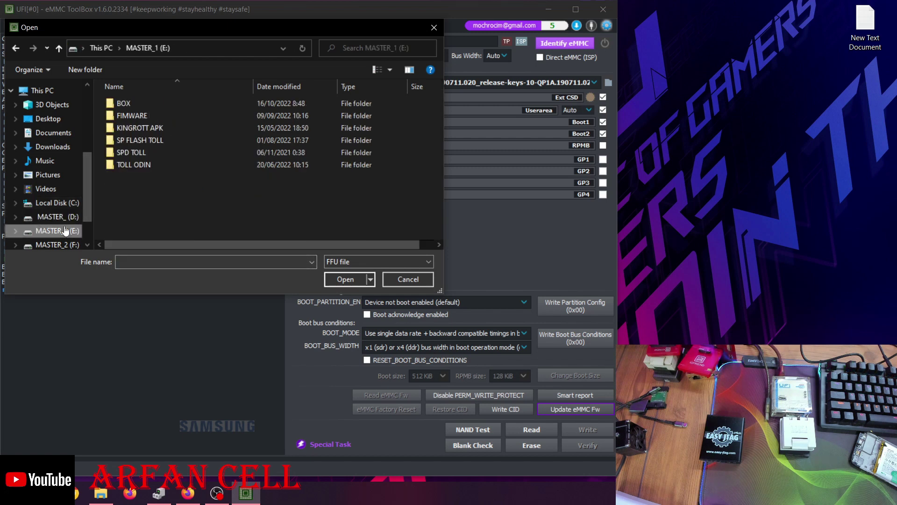
{"action": "double_click", "coordinate": [141, 102]}
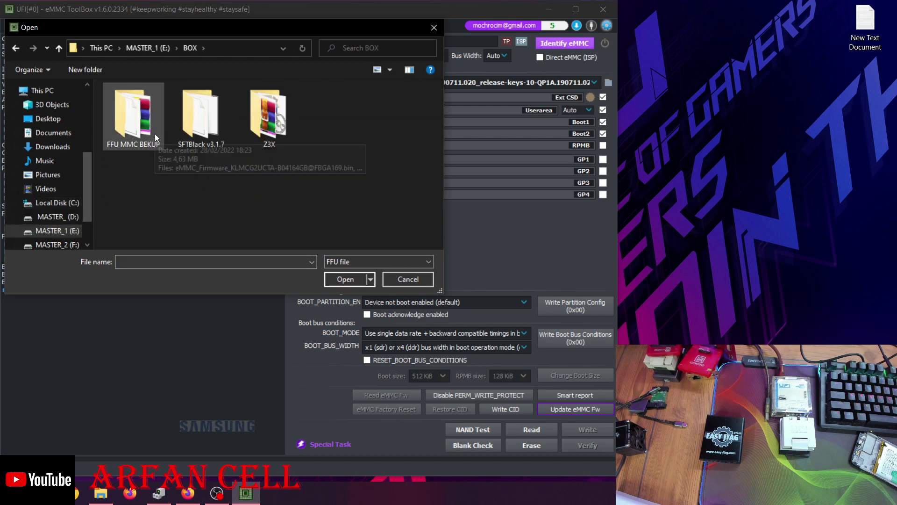
{"action": "double_click", "coordinate": [133, 122]}
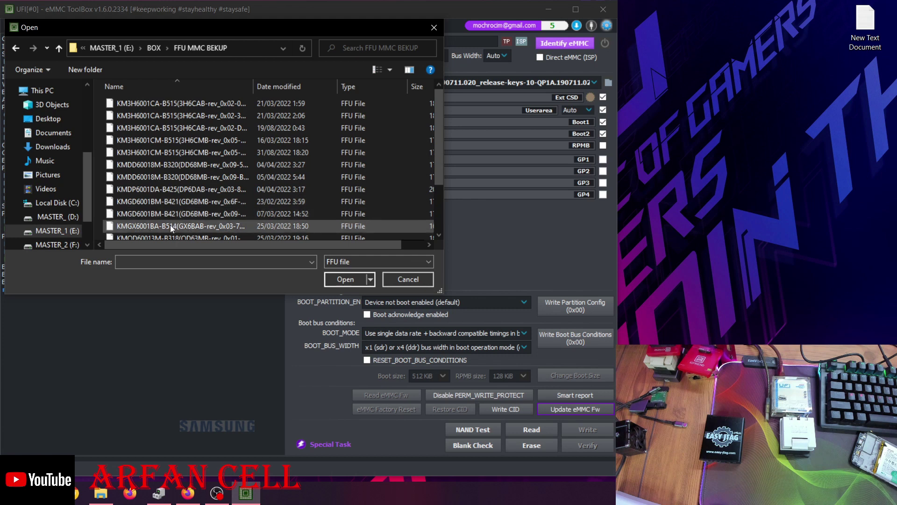
{"action": "scroll", "coordinate": [170, 225], "scroll_direction": "down", "scroll_amount": 2}
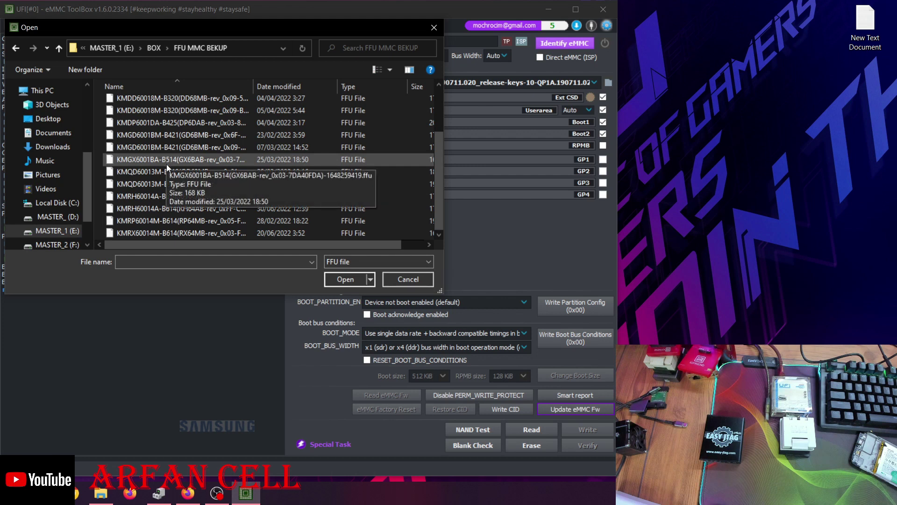
{"action": "scroll", "coordinate": [167, 168], "scroll_direction": "up", "scroll_amount": 2}
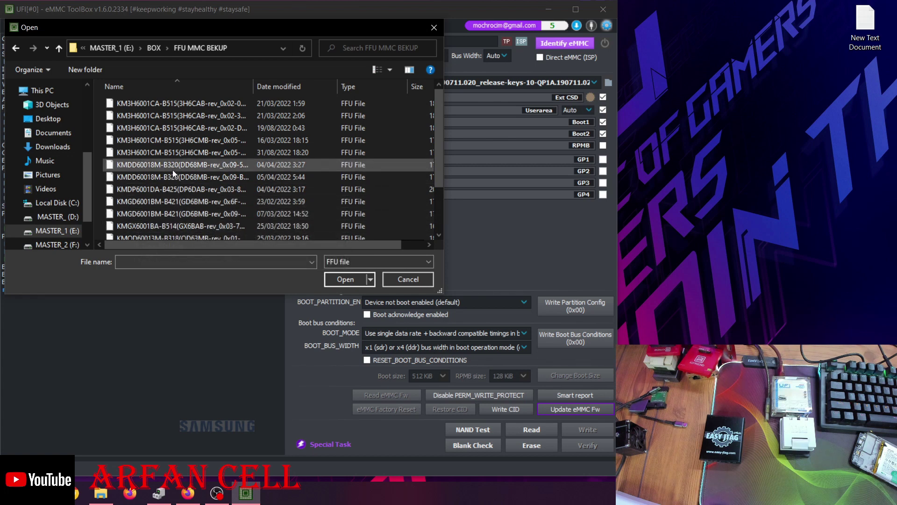
Load the KMGD6001BM-B421 rev 0x09 .ffu file and start the firmware update
{"action": "left_click", "coordinate": [149, 215]}
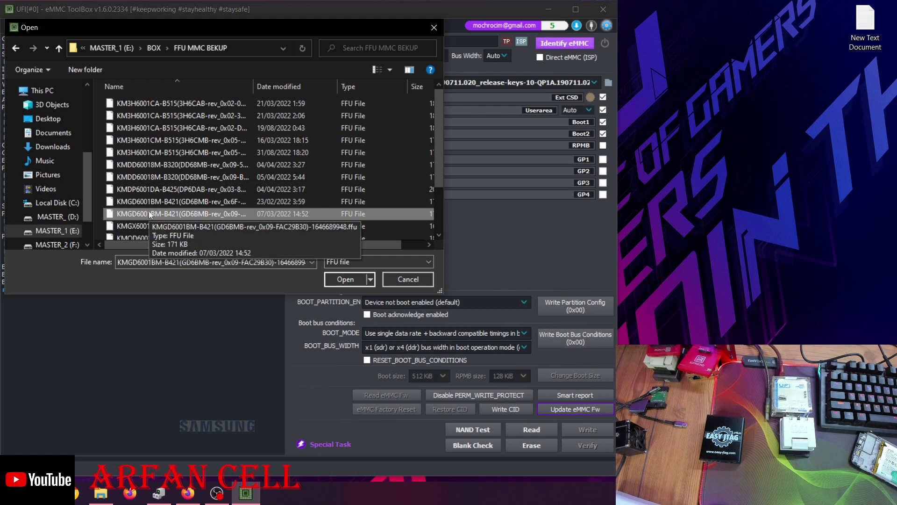
{"action": "scroll", "coordinate": [159, 122], "scroll_direction": "down", "scroll_amount": 1}
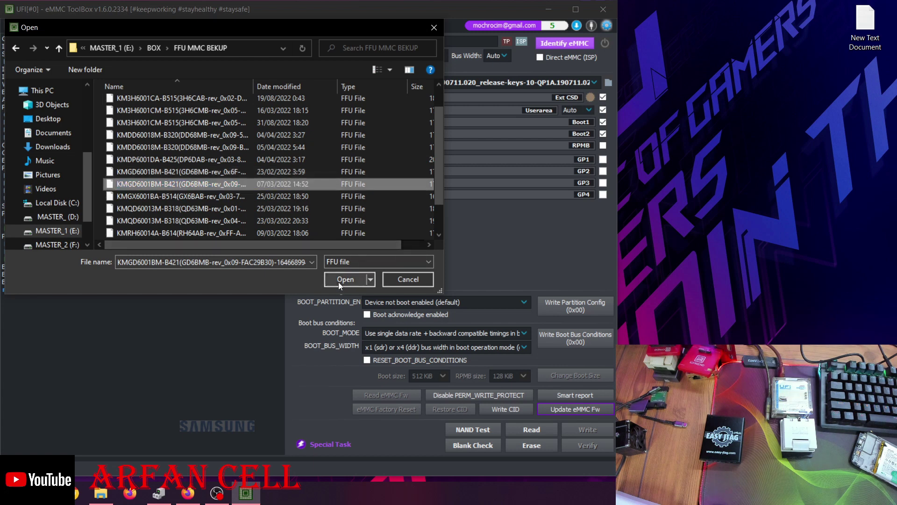
{"action": "key", "text": "F2"}
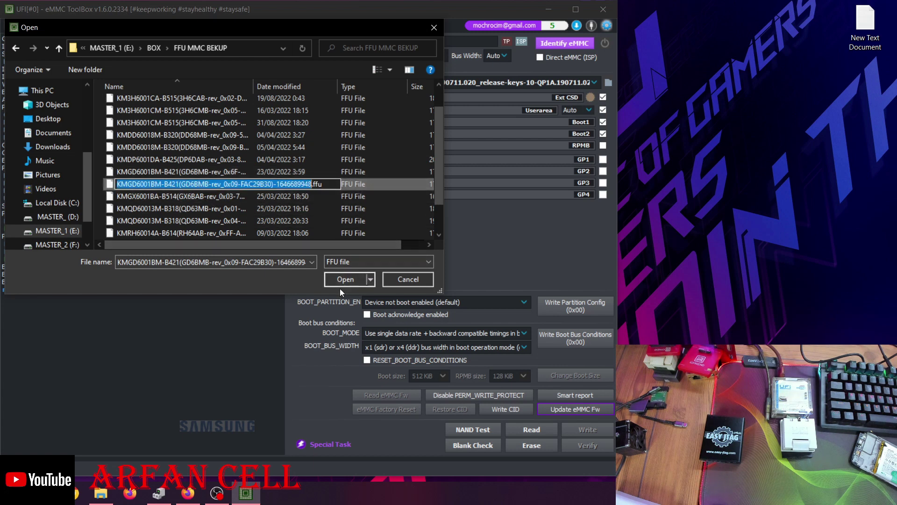
{"action": "key", "text": "Escape"}
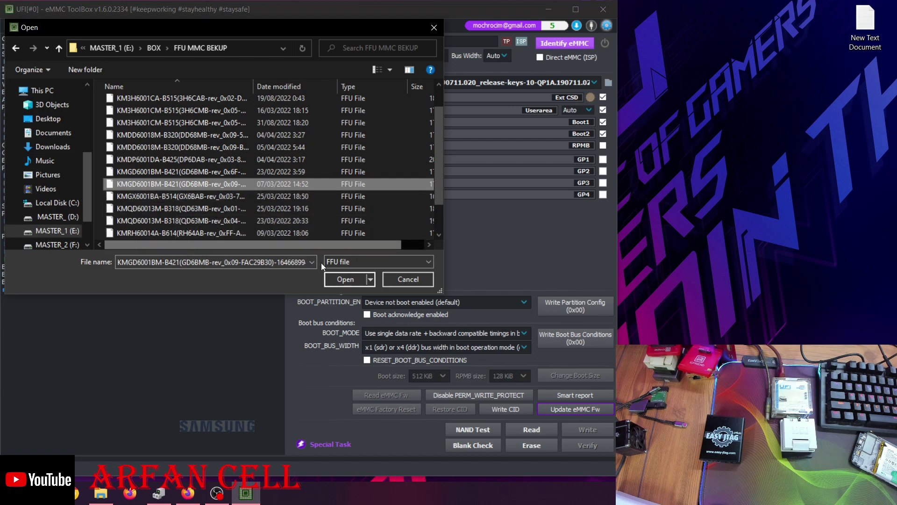
{"action": "left_click", "coordinate": [346, 280]}
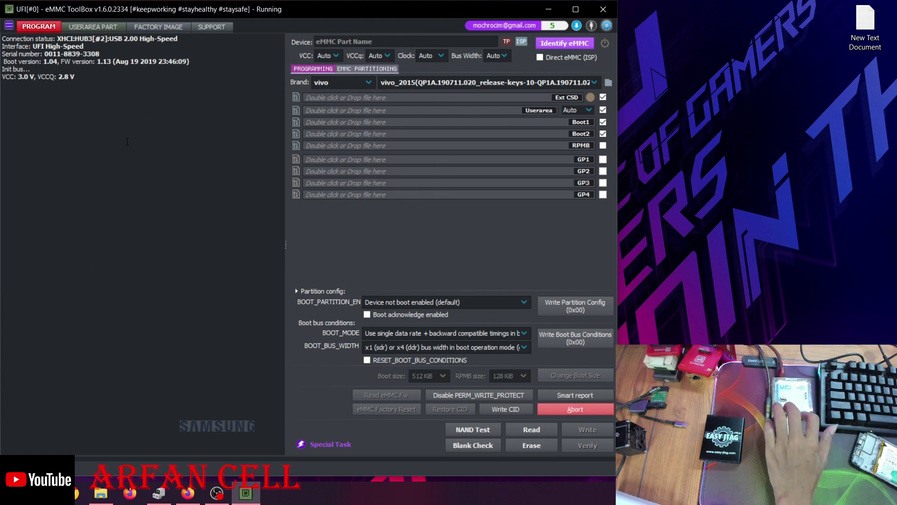
Refresh the desktop twice after the failed update attempt
{"action": "right_click", "coordinate": [641, 87]}
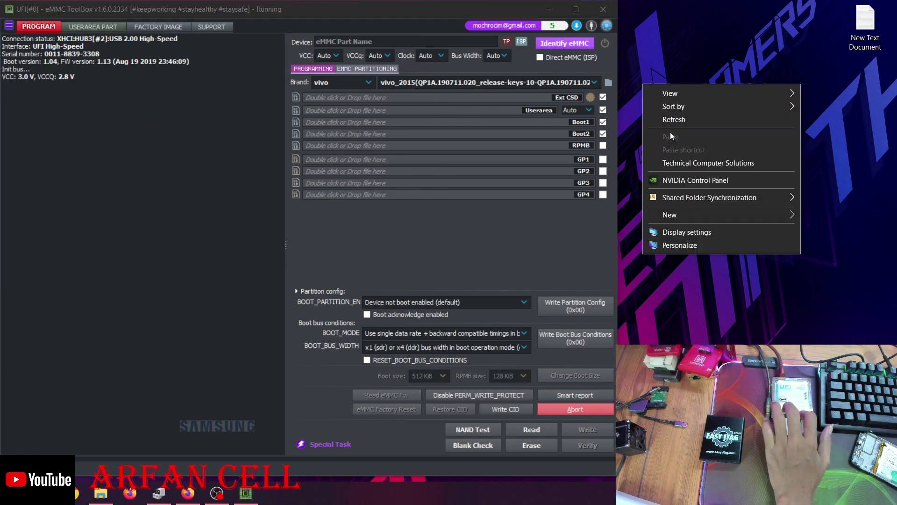
{"action": "left_click", "coordinate": [676, 119]}
{"action": "right_click", "coordinate": [676, 118]}
{"action": "left_click", "coordinate": [728, 153]}
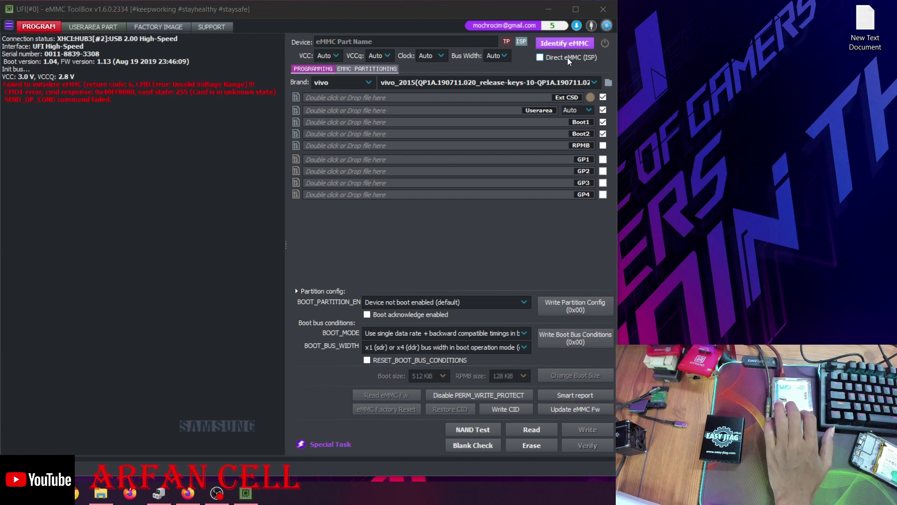
Re-identify the eMMC, refreshing the desktop meanwhile, and reopen the firmware file picker
{"action": "left_click", "coordinate": [571, 45]}
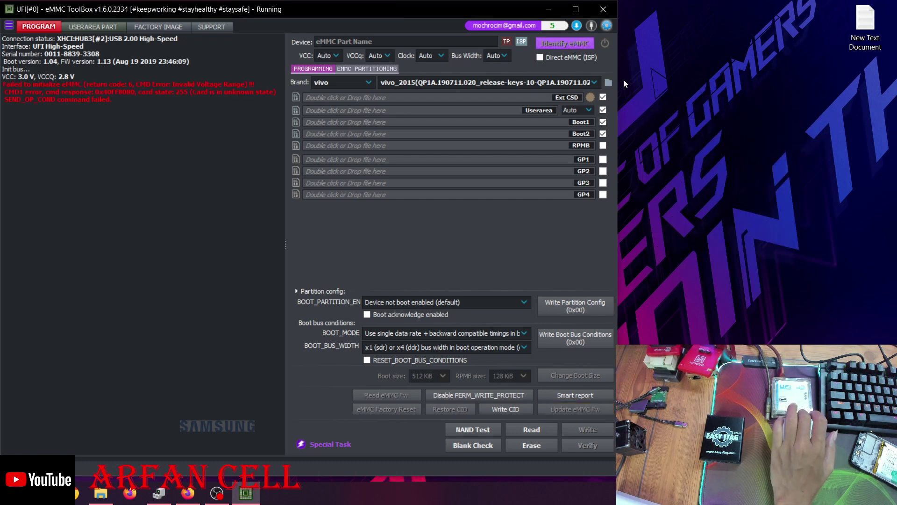
{"action": "right_click", "coordinate": [646, 88]}
{"action": "left_click", "coordinate": [671, 124]}
{"action": "right_click", "coordinate": [672, 125]}
{"action": "left_click", "coordinate": [690, 161]}
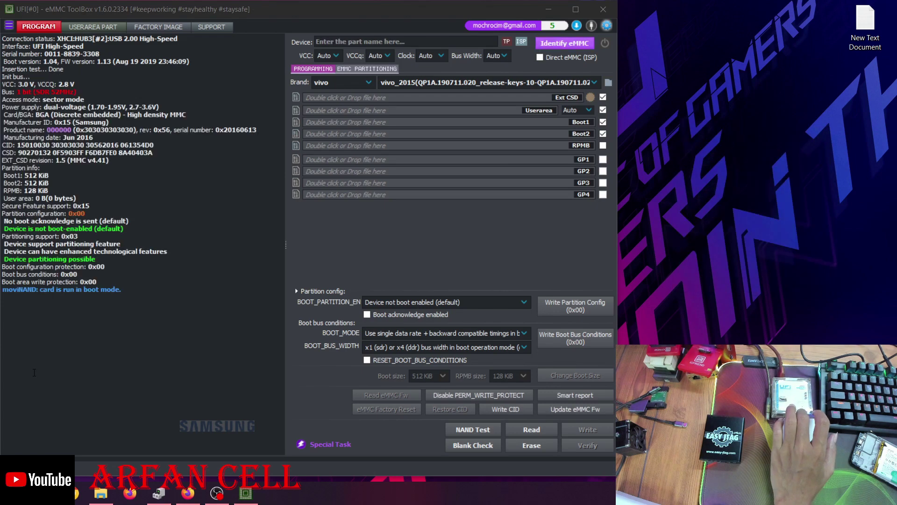
{"action": "left_click", "coordinate": [571, 410]}
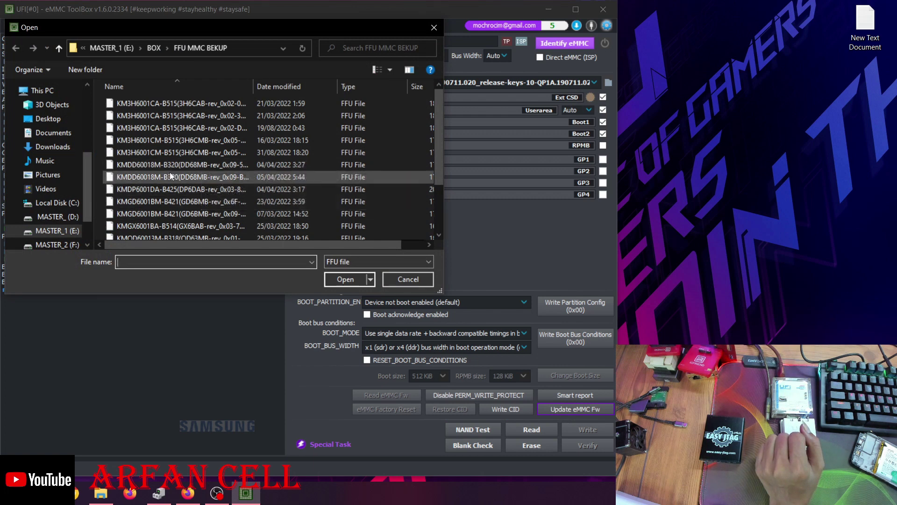
Flash the KMGD6001BM-B421 rev 0x6F firmware and check the verified result in the log
{"action": "left_click", "coordinate": [151, 204]}
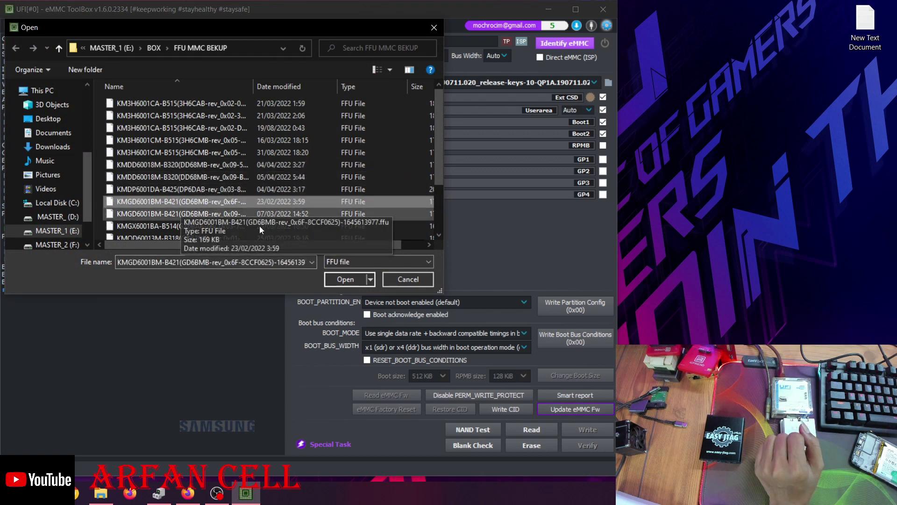
{"action": "left_click", "coordinate": [333, 282]}
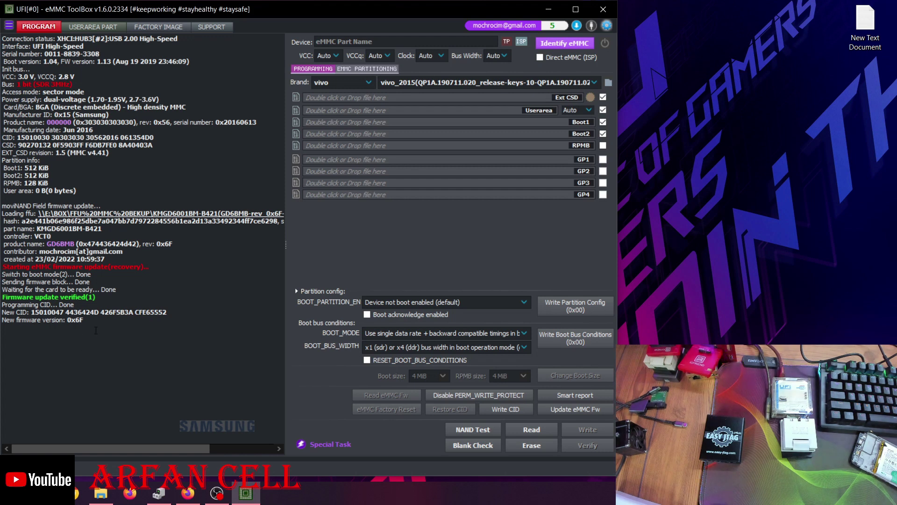
{"action": "left_click_drag", "start_coordinate": [96, 330], "coordinate": [49, 274]}
{"action": "left_click", "coordinate": [206, 320]}
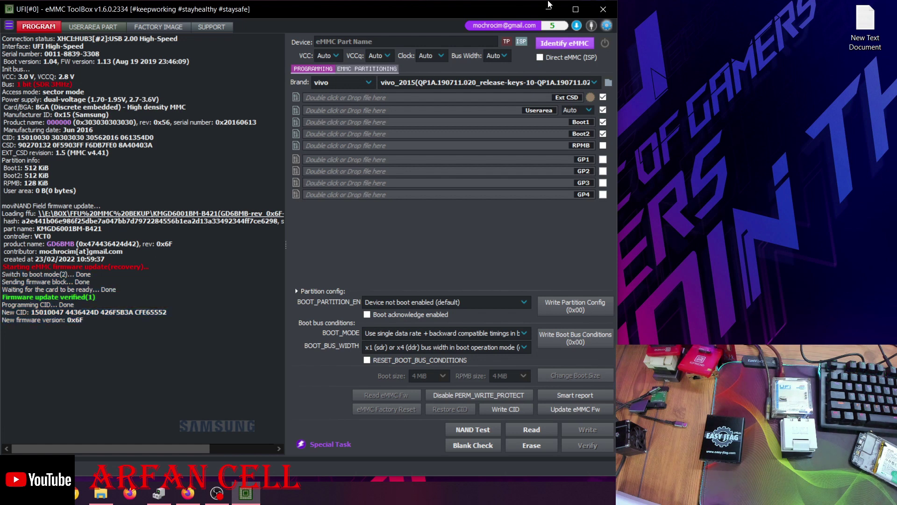
Identify the updated eMMC again while refreshing the desktop three times
{"action": "left_click", "coordinate": [555, 42]}
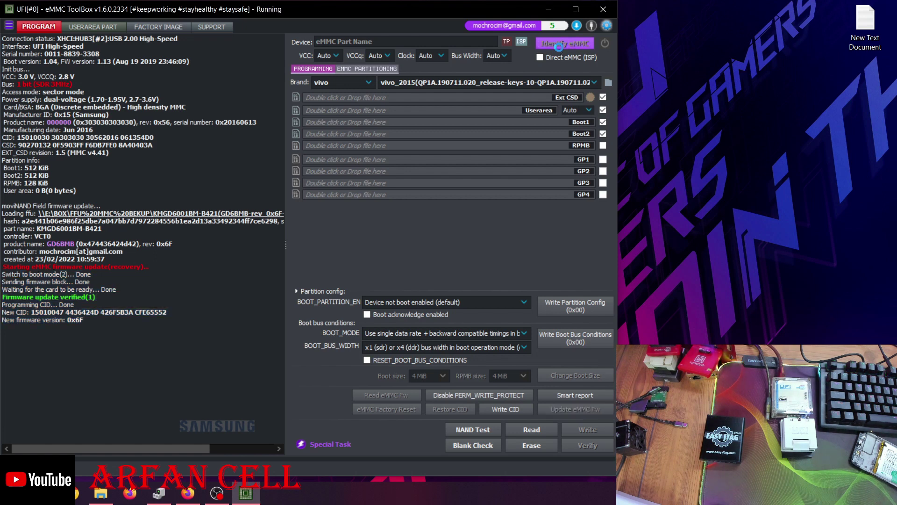
{"action": "right_click", "coordinate": [658, 73]}
{"action": "left_click", "coordinate": [682, 109]}
{"action": "right_click", "coordinate": [682, 110]}
{"action": "left_click", "coordinate": [711, 146]}
{"action": "right_click", "coordinate": [711, 147]}
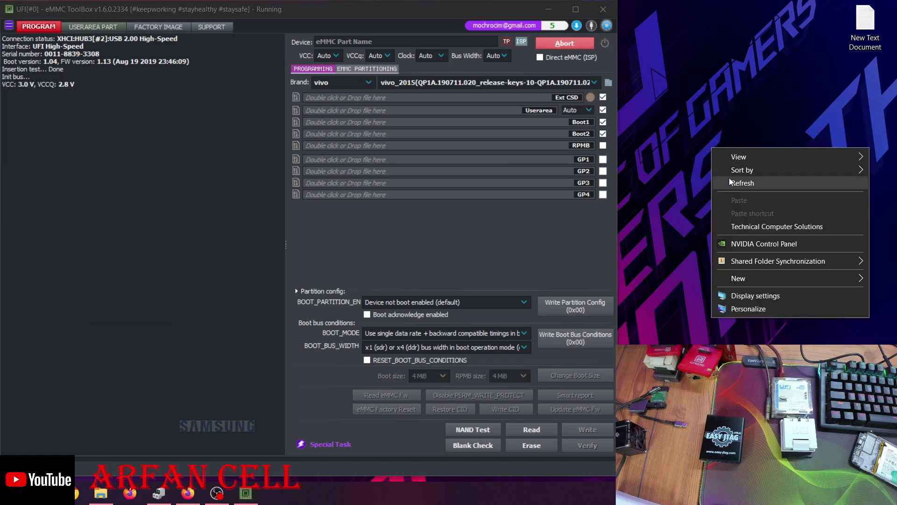
{"action": "left_click", "coordinate": [731, 182]}
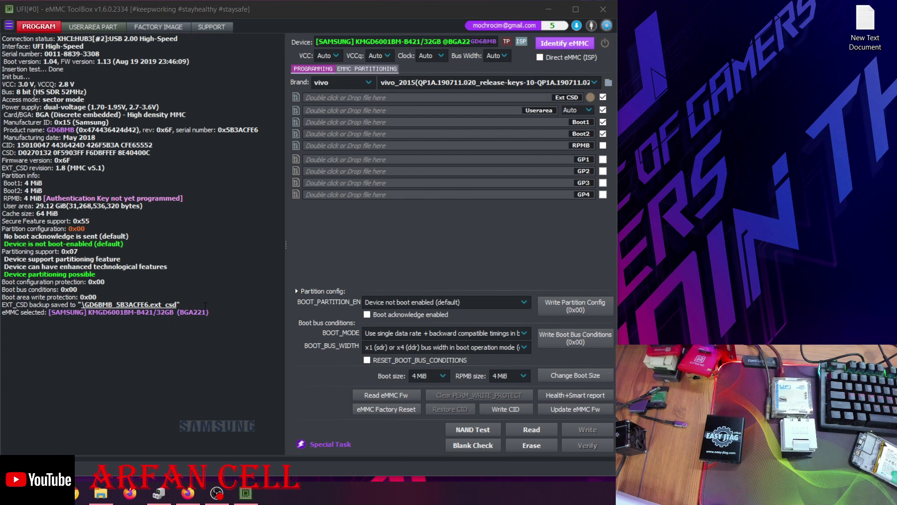
Highlight the RPMB 'Authentication Key not yet programmed' log note, then re-identify the eMMC
{"action": "left_click", "coordinate": [191, 198]}
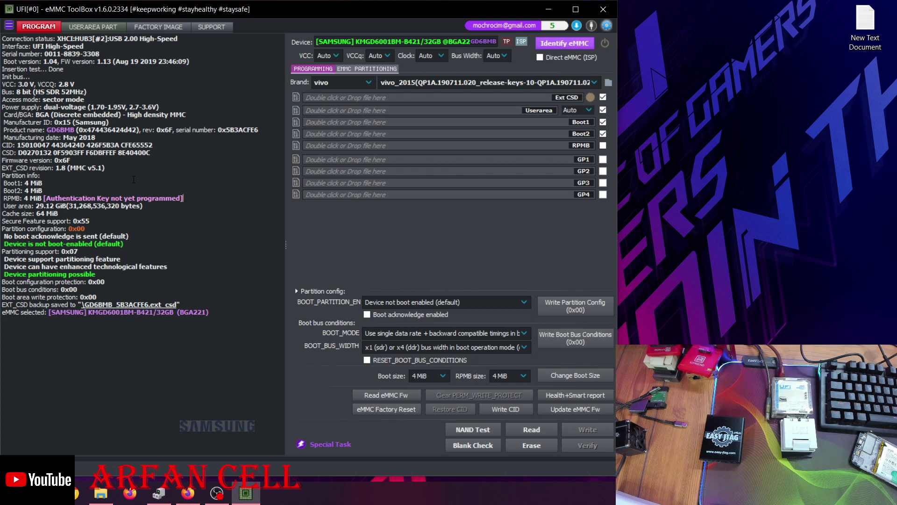
{"action": "left_click_drag", "start_coordinate": [184, 198], "coordinate": [72, 191]}
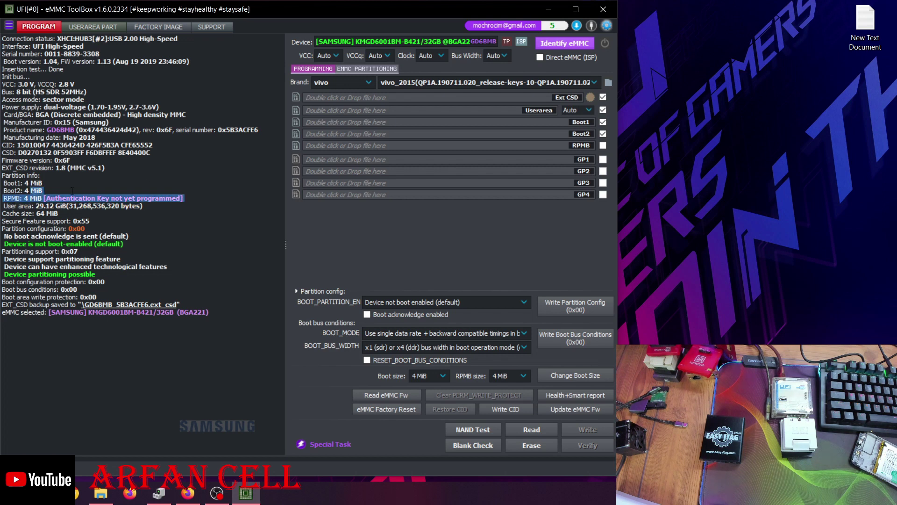
{"action": "left_click", "coordinate": [191, 198]}
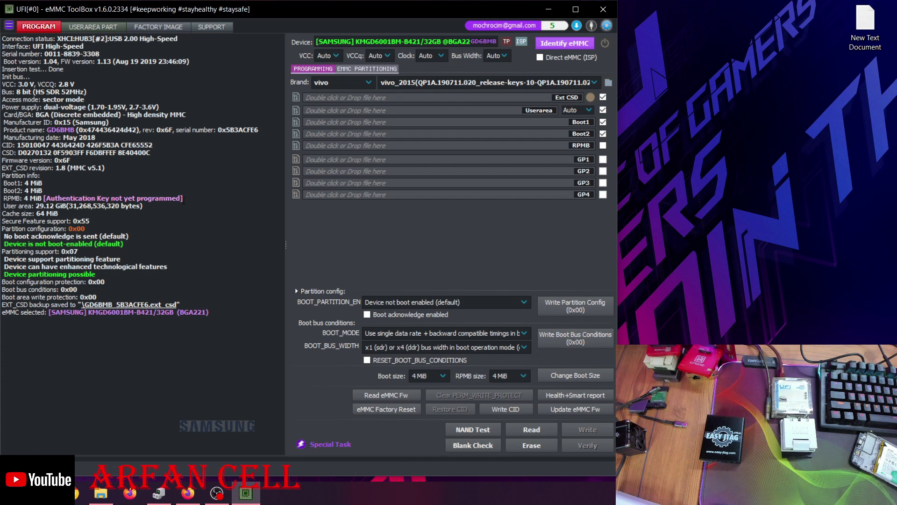
{"action": "left_click_drag", "start_coordinate": [183, 198], "coordinate": [70, 198]}
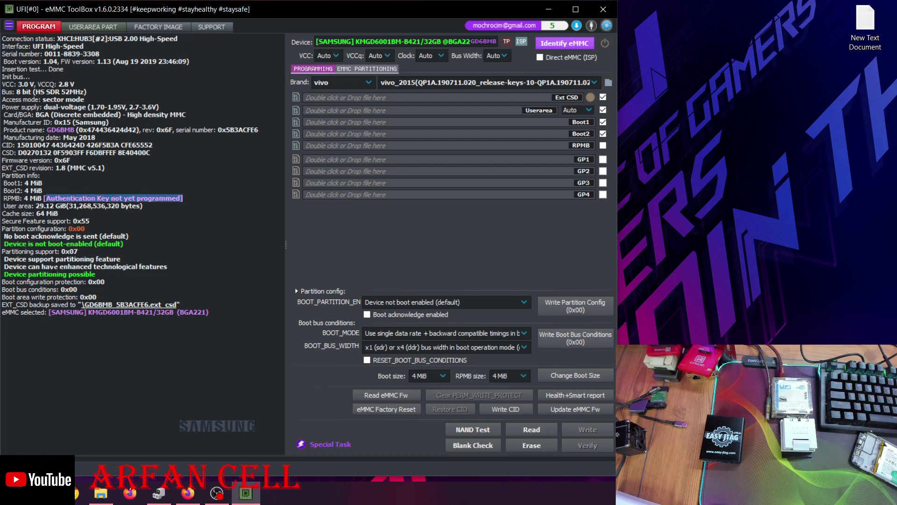
{"action": "left_click", "coordinate": [237, 277]}
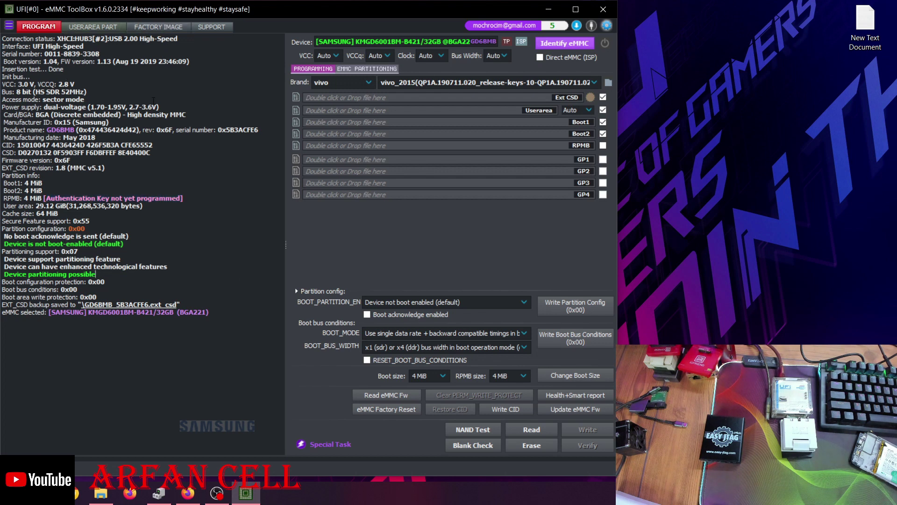
{"action": "left_click_drag", "start_coordinate": [185, 198], "coordinate": [43, 199]}
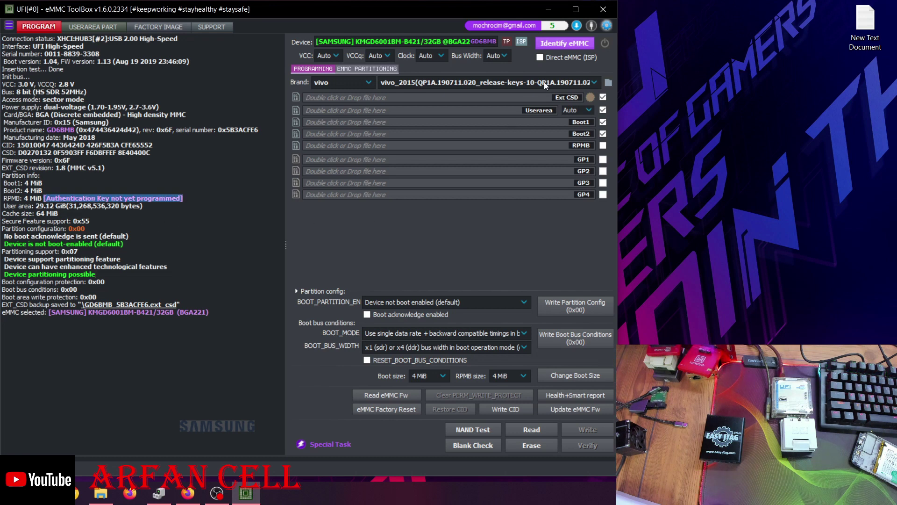
{"action": "left_click", "coordinate": [564, 44]}
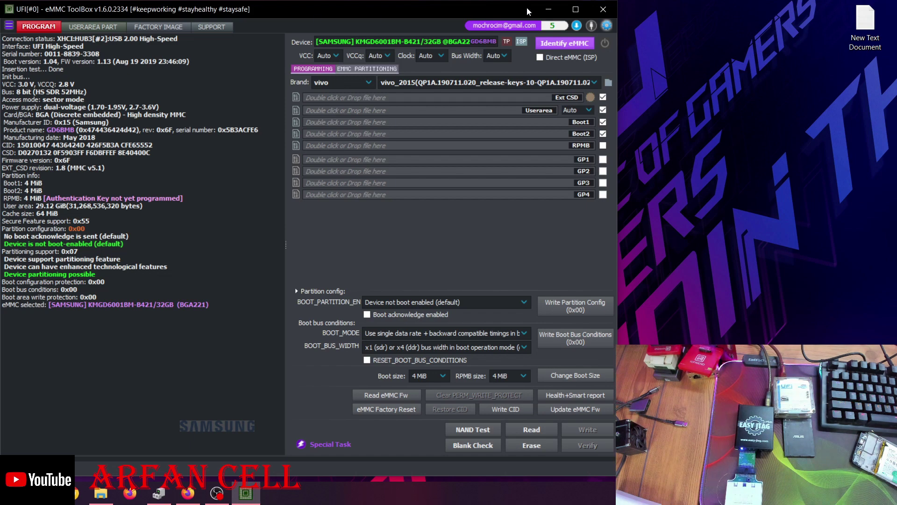
Minimize UFI, launch EasyJTAG Tool from the desktop and switch to its eMMC tab
{"action": "left_click", "coordinate": [548, 10]}
{"action": "right_click", "coordinate": [241, 81]}
{"action": "left_click", "coordinate": [302, 118]}
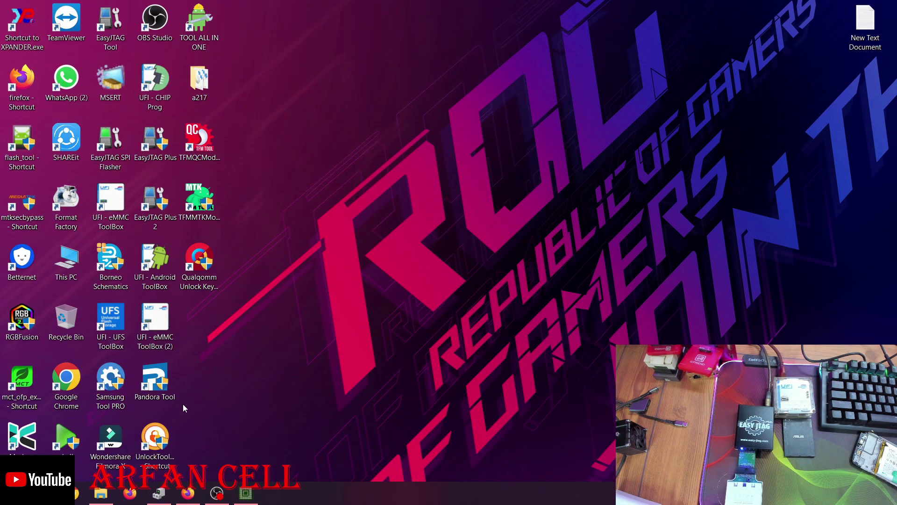
{"action": "double_click", "coordinate": [119, 40]}
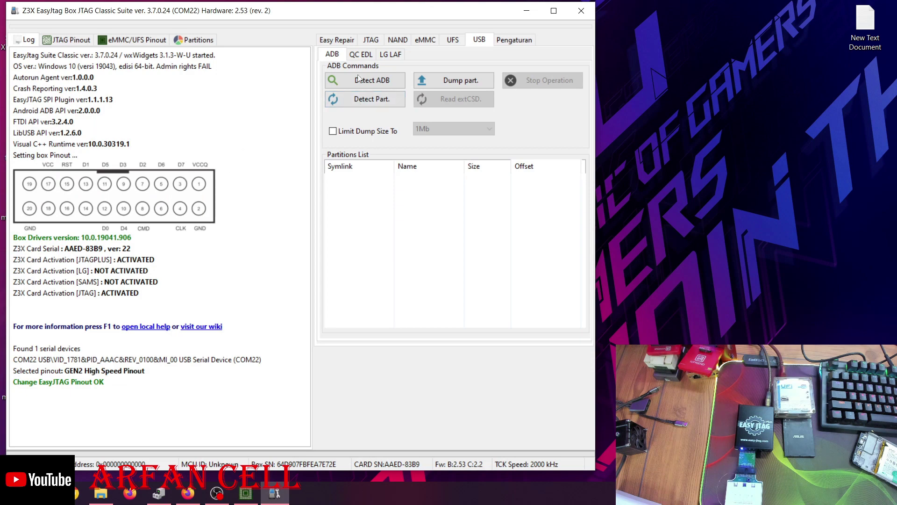
{"action": "left_click", "coordinate": [425, 40]}
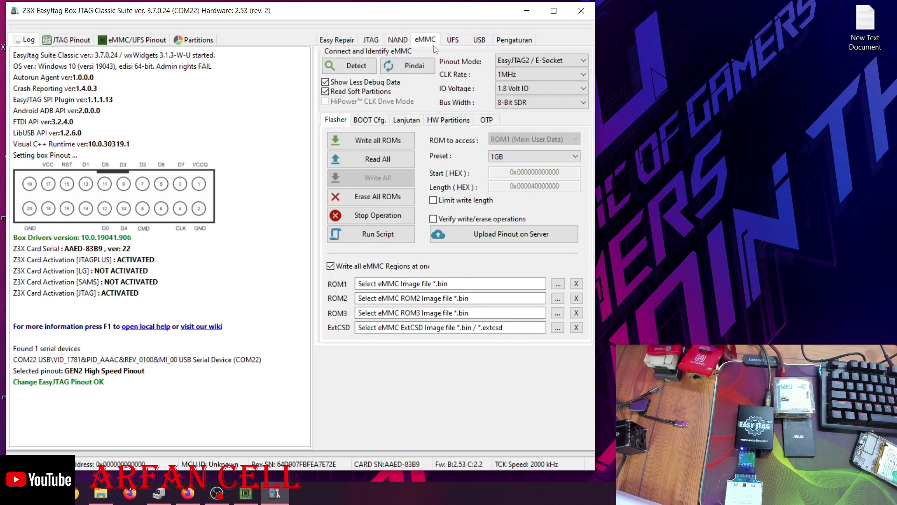
Detect the eMMC, note the saved .extcsd backup line, and show the Lanjutan options
{"action": "left_click", "coordinate": [351, 65]}
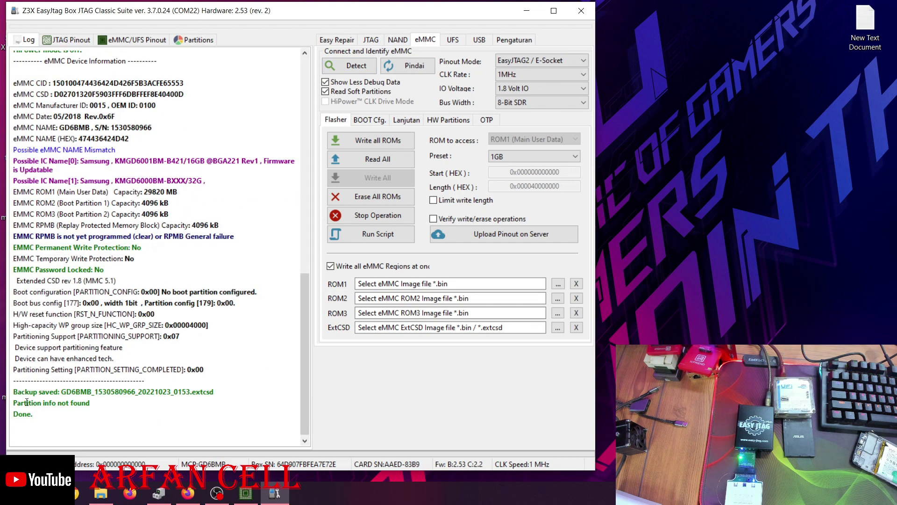
{"action": "left_click_drag", "start_coordinate": [229, 392], "coordinate": [50, 393]}
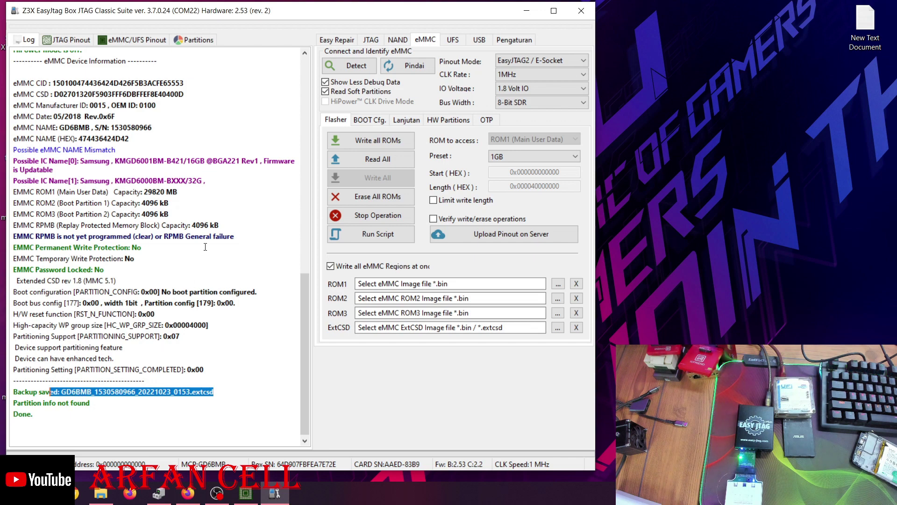
{"action": "left_click", "coordinate": [230, 194]}
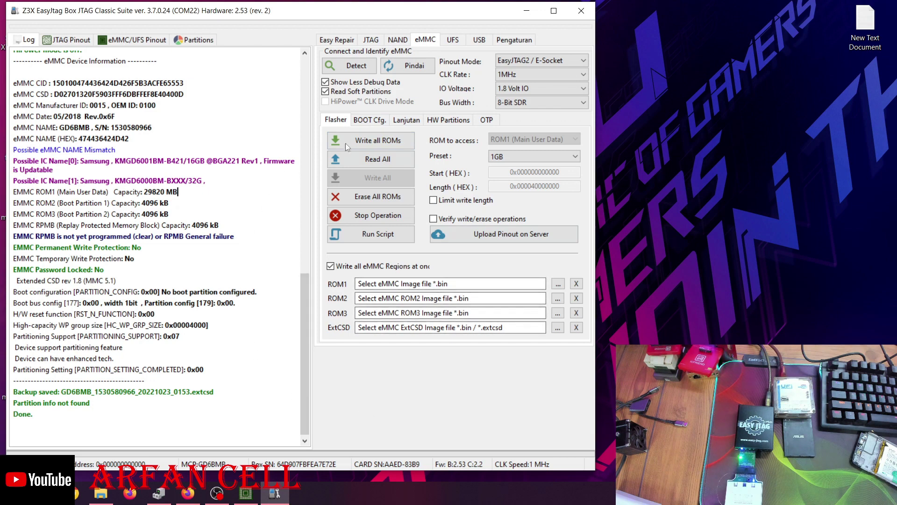
{"action": "left_click", "coordinate": [401, 122]}
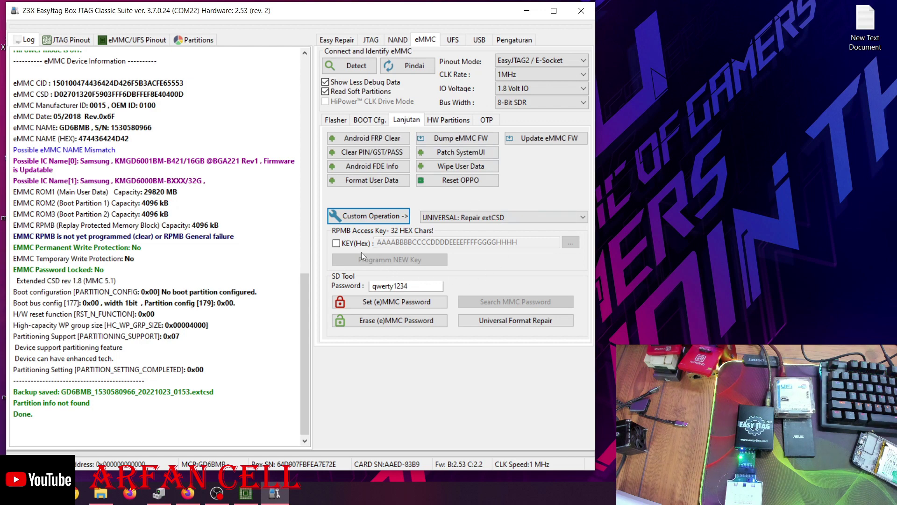
Tick KEY(Hex) under RPMB Access Key and select the default key text
{"action": "left_click", "coordinate": [336, 244]}
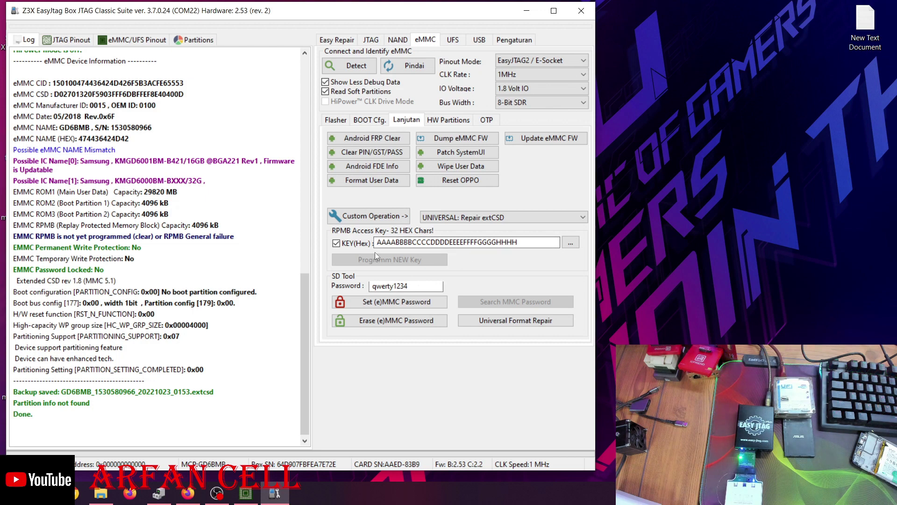
{"action": "left_click", "coordinate": [526, 243]}
{"action": "left_click_drag", "start_coordinate": [526, 243], "coordinate": [379, 246]}
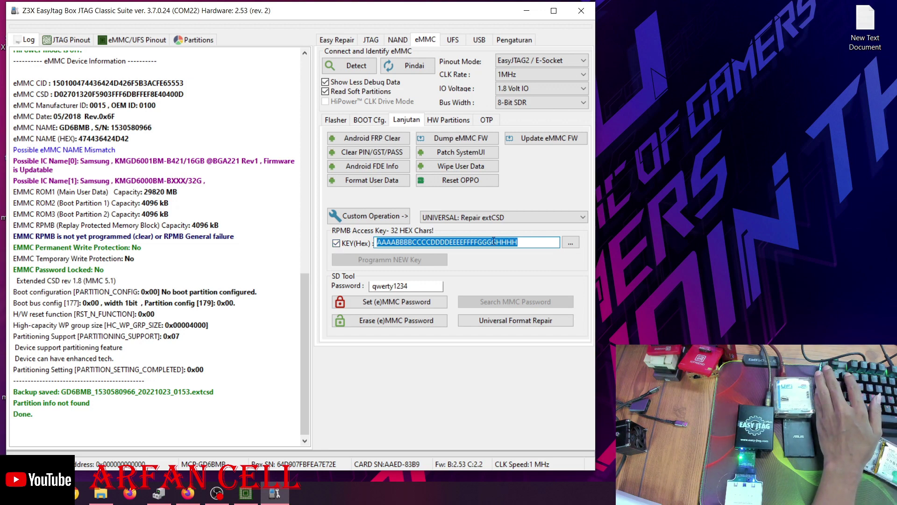
Program a new 32-byte hex RPMB key, then re-detect to confirm RPMB is programmed, written 0 times
{"action": "type", "text": "111111"}
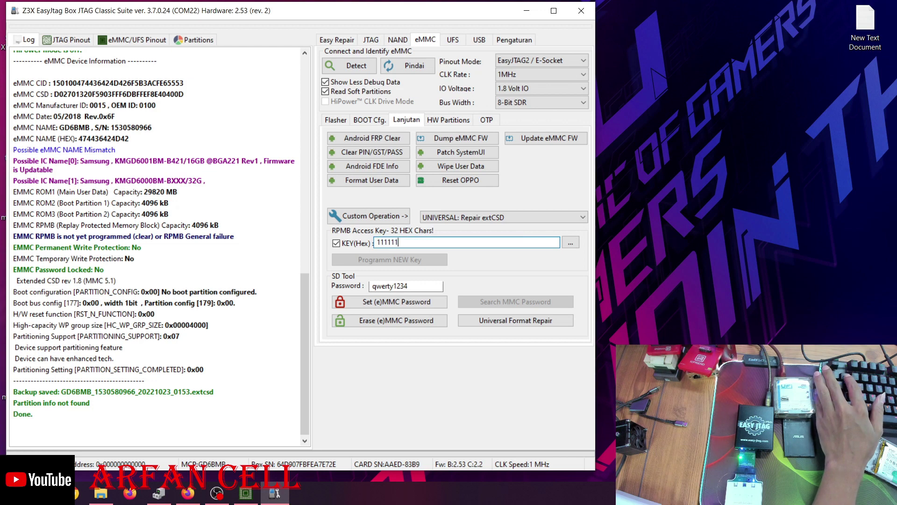
{"action": "type", "text": "11111111111111111111111111111111111111111111111"}
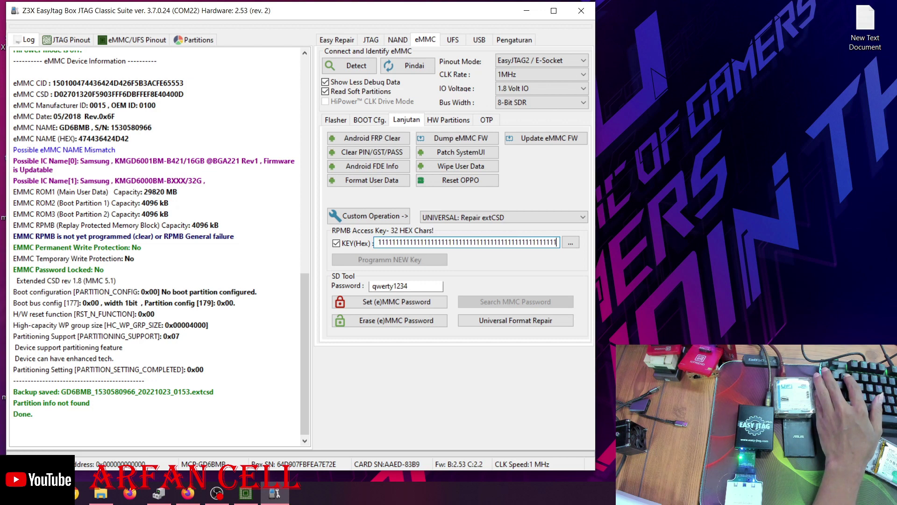
{"action": "type", "text": "11111111111"}
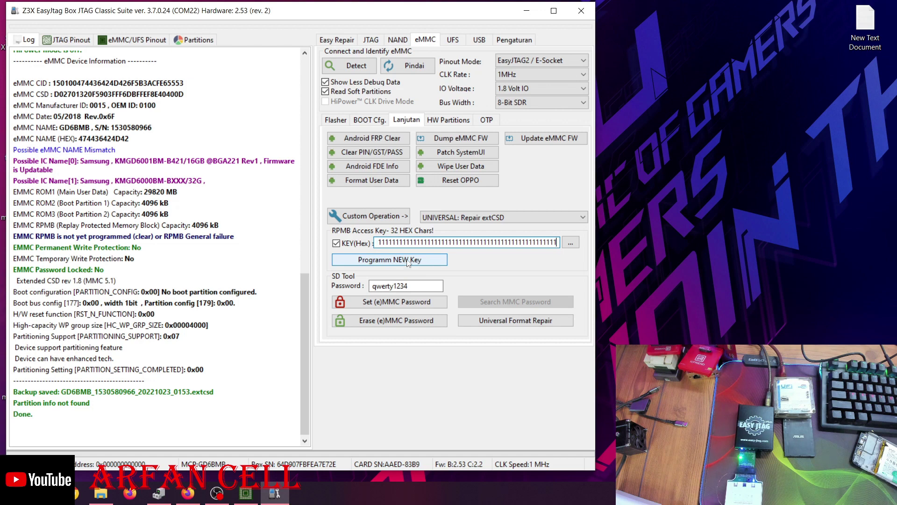
{"action": "left_click", "coordinate": [407, 262]}
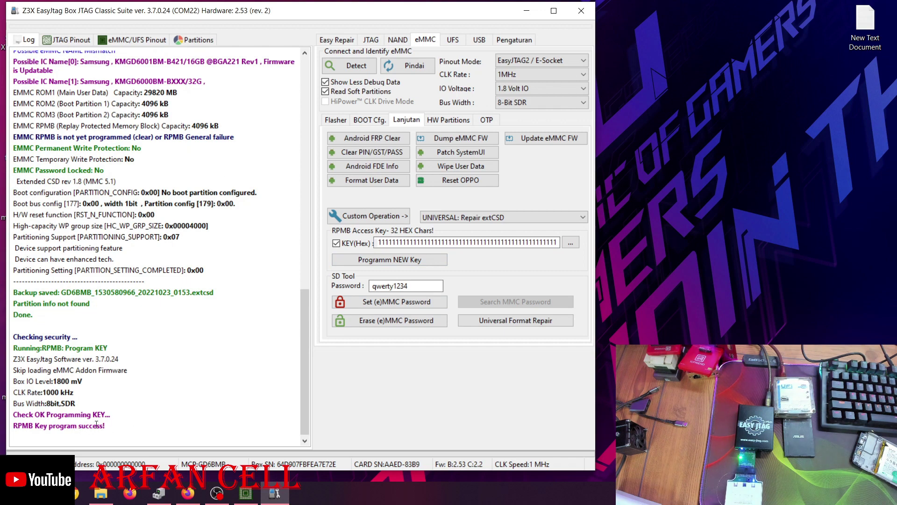
{"action": "left_click", "coordinate": [352, 70]}
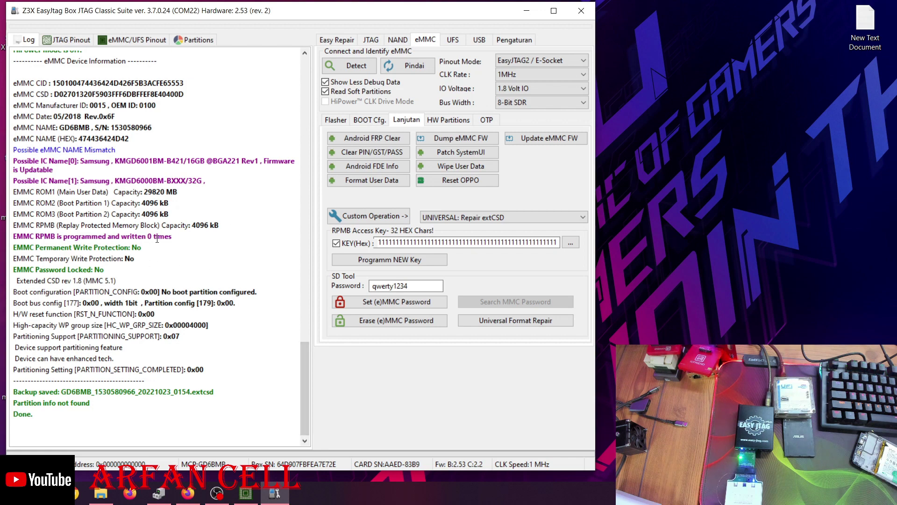
Minimize EasyJTAG, bring back the UFI eMMC ToolBox window, and refresh the desktop
{"action": "left_click", "coordinate": [526, 10]}
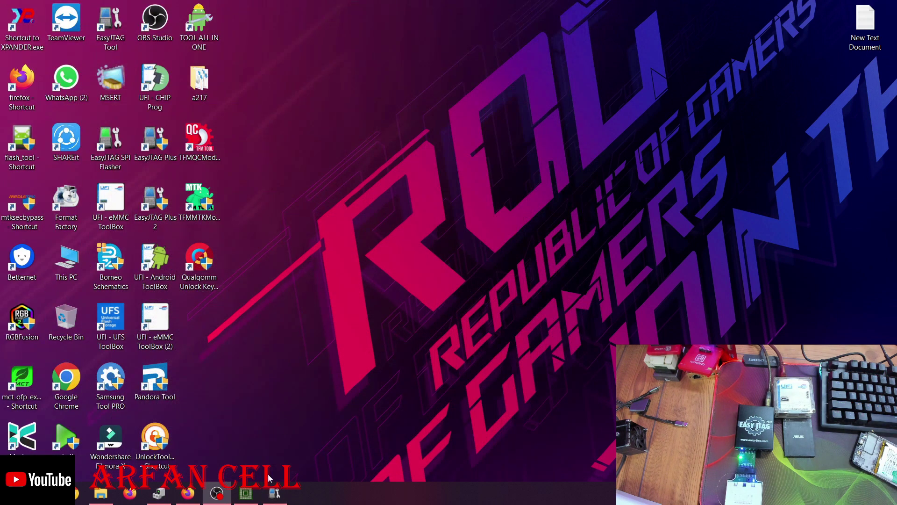
{"action": "left_click", "coordinate": [245, 493]}
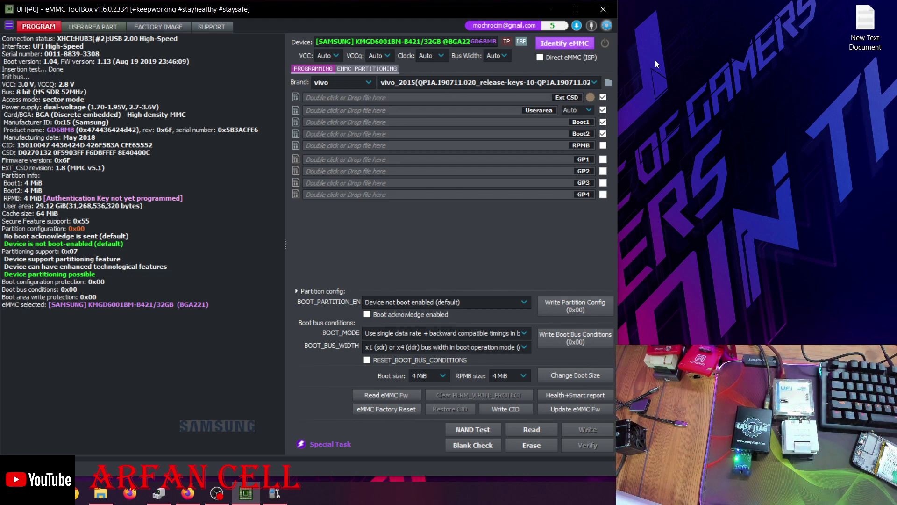
{"action": "right_click", "coordinate": [695, 53]}
{"action": "right_click", "coordinate": [725, 91]}
{"action": "left_click", "coordinate": [736, 127]}
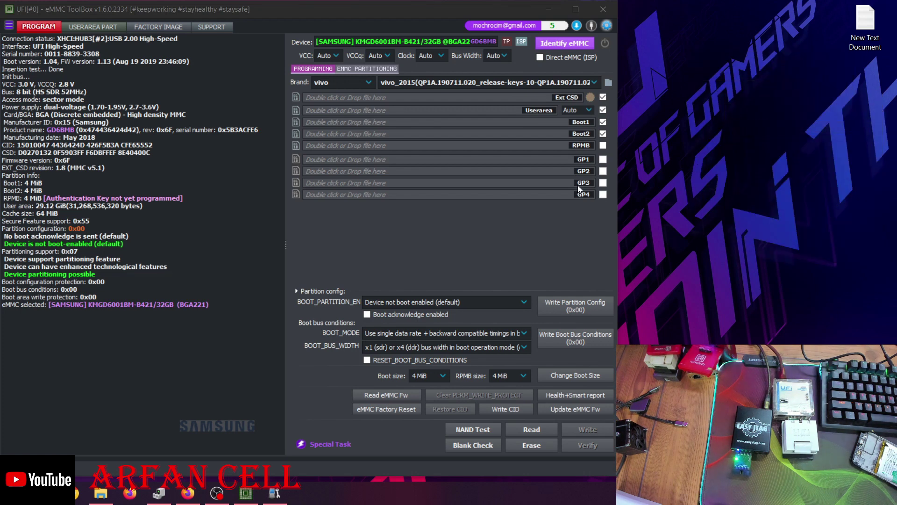
Re-identify the eMMC and highlight the RPMB 'Provisioned, counter: 0' line in the log
{"action": "left_click", "coordinate": [578, 48]}
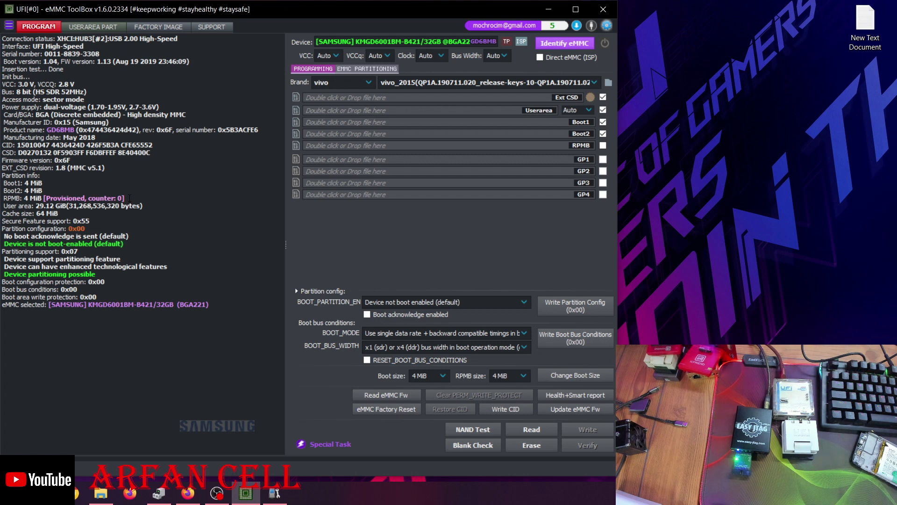
{"action": "left_click_drag", "start_coordinate": [124, 198], "coordinate": [48, 198]}
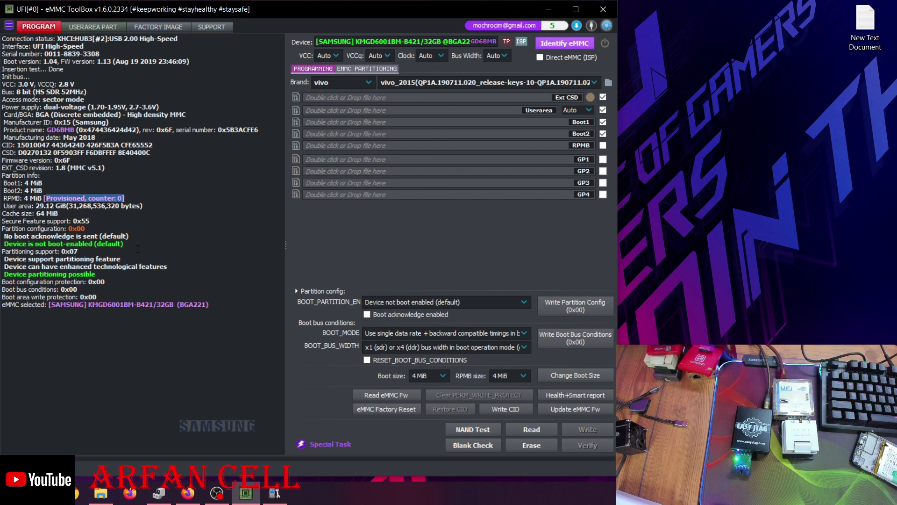
{"action": "left_click_drag", "start_coordinate": [124, 198], "coordinate": [38, 198]}
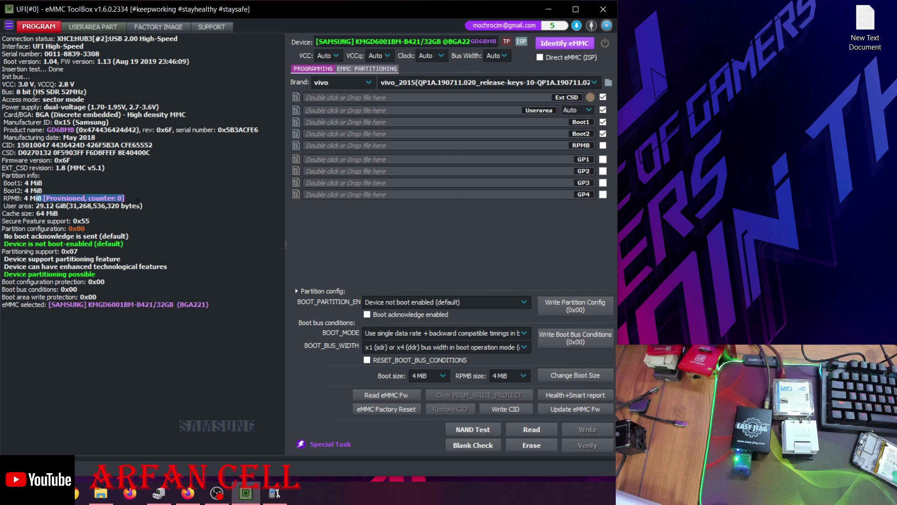
{"action": "left_click", "coordinate": [140, 232]}
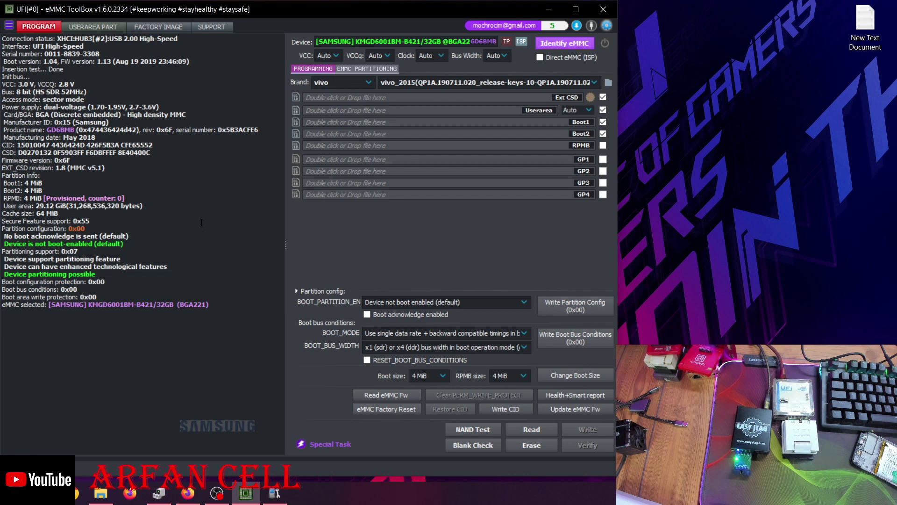
{"action": "left_click_drag", "start_coordinate": [125, 198], "coordinate": [42, 195]}
{"action": "left_click", "coordinate": [149, 195]}
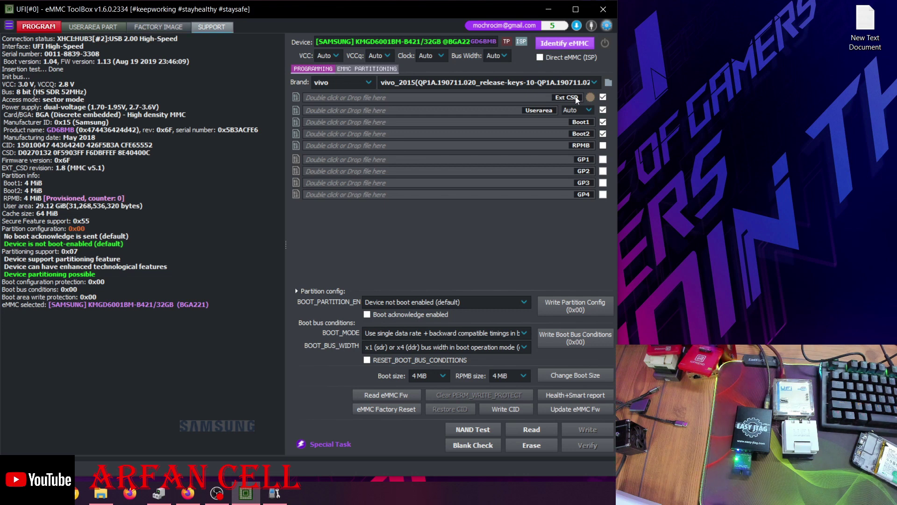
{"action": "right_click", "coordinate": [678, 69]}
{"action": "right_click", "coordinate": [701, 98]}
{"action": "left_click", "coordinate": [722, 138]}
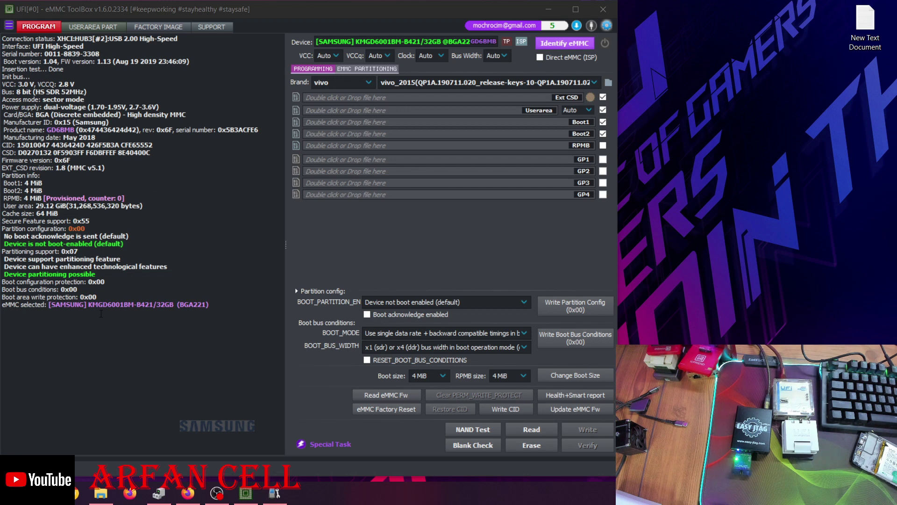
Re-identify the eMMC, set the Factory Image platform to MediaTek, and open File Explorer
{"action": "left_click", "coordinate": [580, 43]}
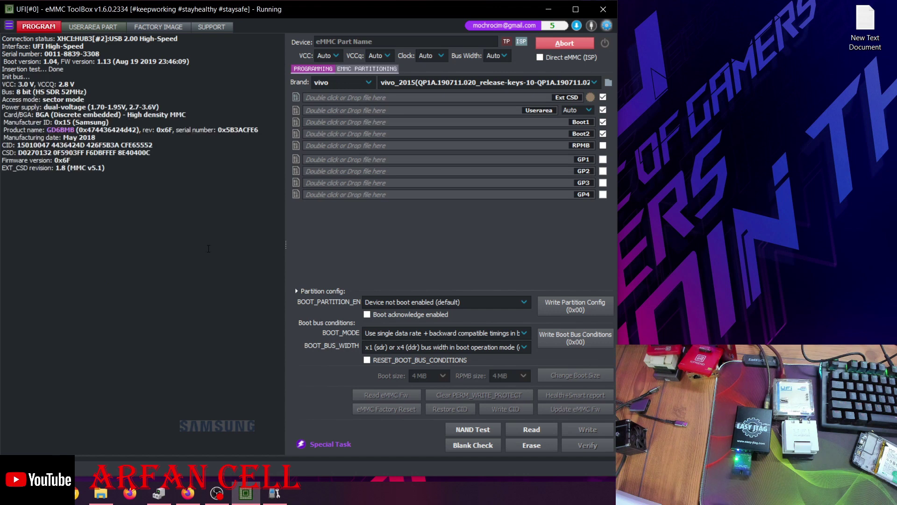
{"action": "left_click", "coordinate": [159, 27]}
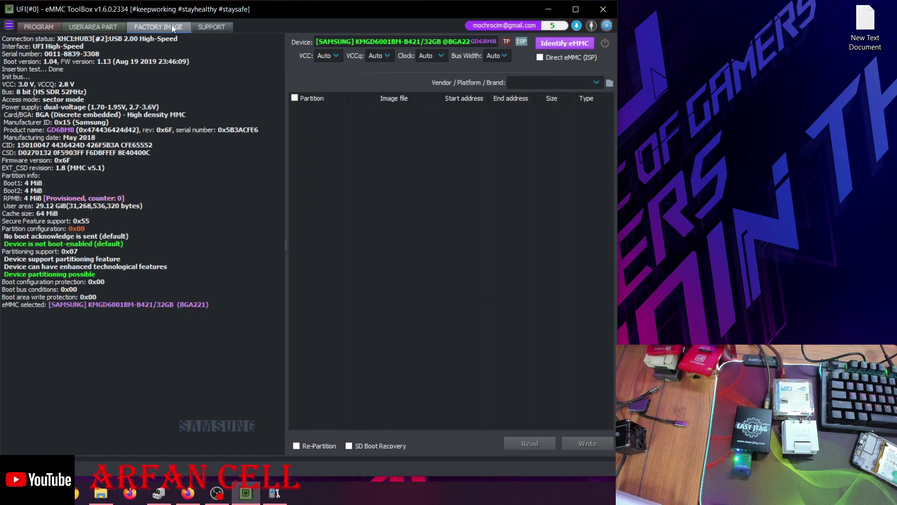
{"action": "left_click", "coordinate": [558, 80]}
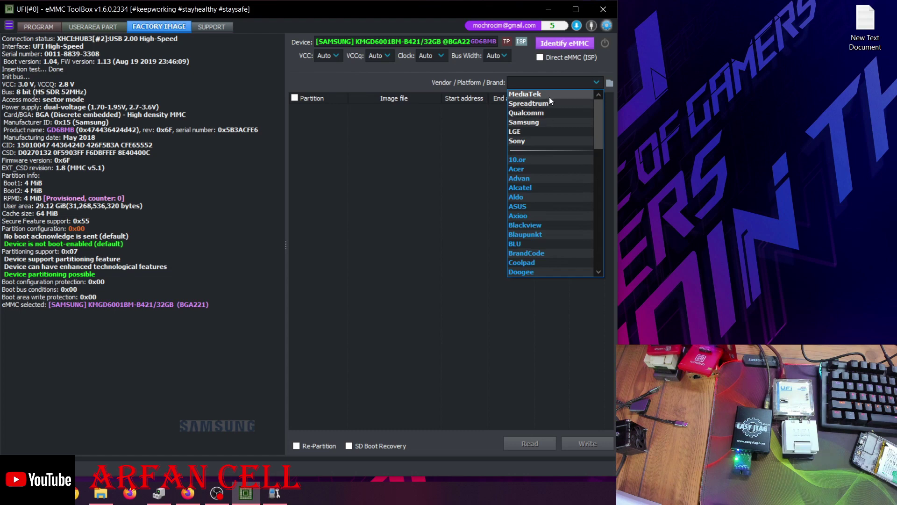
{"action": "left_click", "coordinate": [548, 96]}
{"action": "left_click", "coordinate": [100, 493]}
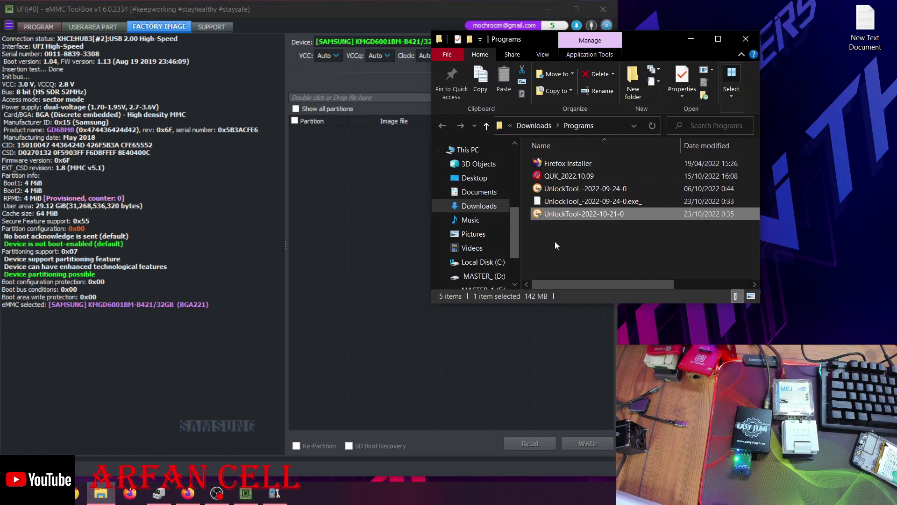
Browse to D:\VIVO\VIVO Y12 MT6765 firmware and drop MT6765_Android_scatter onto UFI's Factory Image page
{"action": "left_click_drag", "start_coordinate": [512, 254], "coordinate": [515, 278]}
{"action": "left_click", "coordinate": [484, 229]}
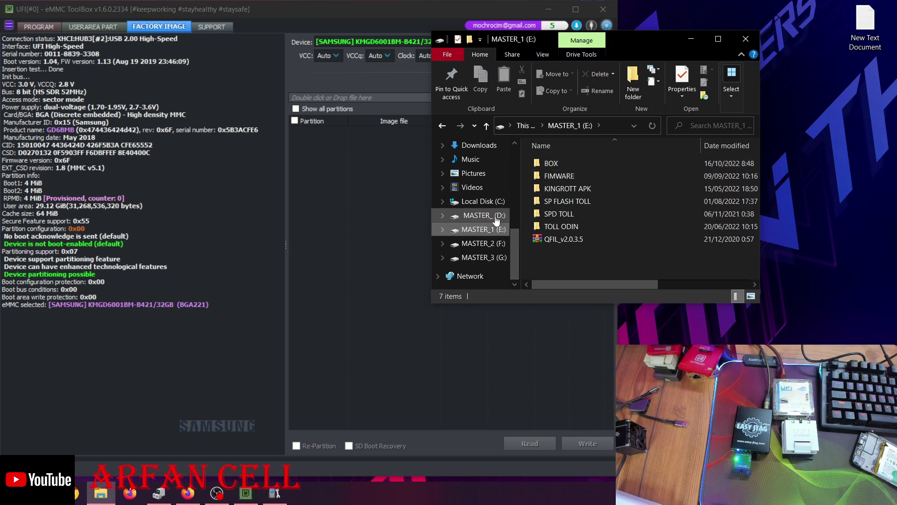
{"action": "left_click", "coordinate": [481, 215]}
{"action": "double_click", "coordinate": [580, 189]}
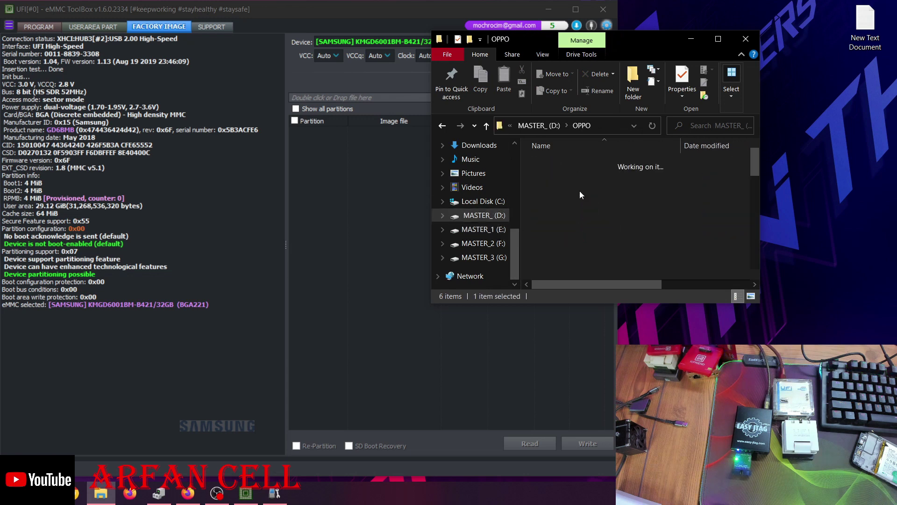
{"action": "key", "text": "alt+Left"}
{"action": "double_click", "coordinate": [579, 167]}
{"action": "scroll", "coordinate": [595, 229], "scroll_direction": "down", "scroll_amount": 4}
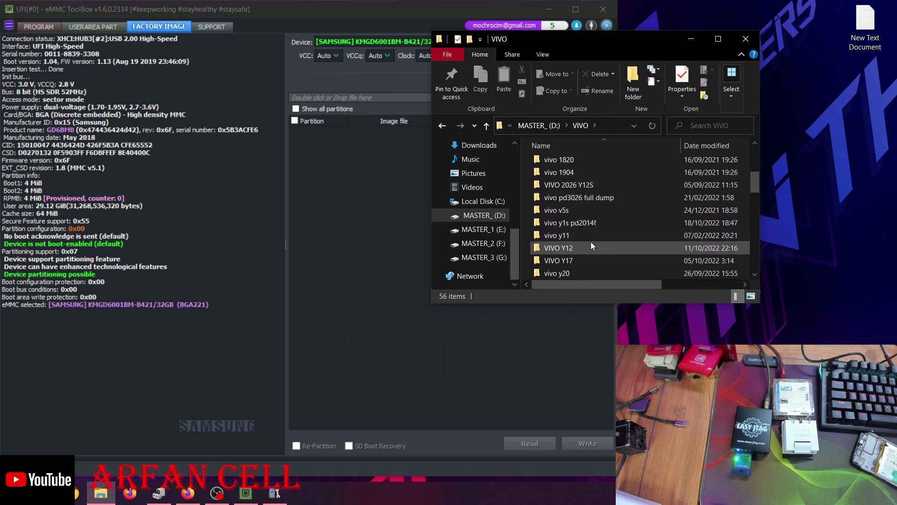
{"action": "double_click", "coordinate": [590, 244]}
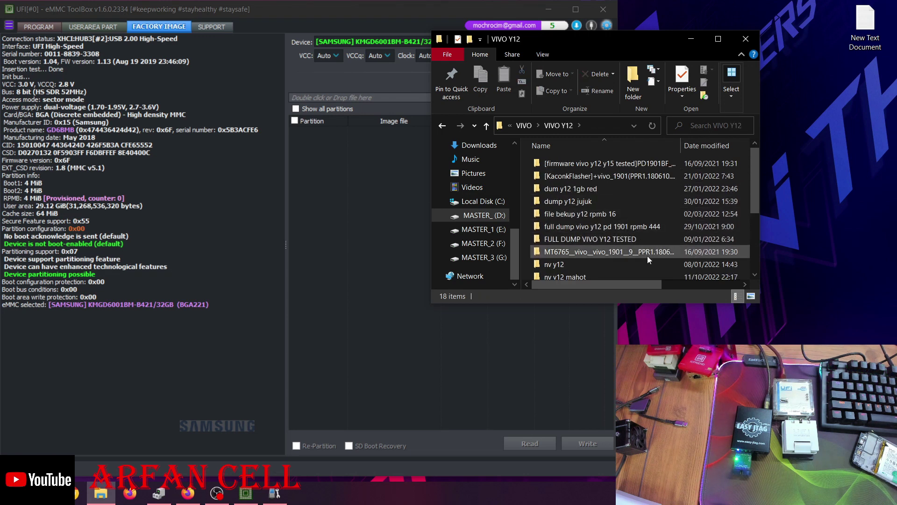
{"action": "double_click", "coordinate": [646, 255]}
{"action": "double_click", "coordinate": [621, 165]}
{"action": "scroll", "coordinate": [621, 164], "scroll_direction": "down", "scroll_amount": 3}
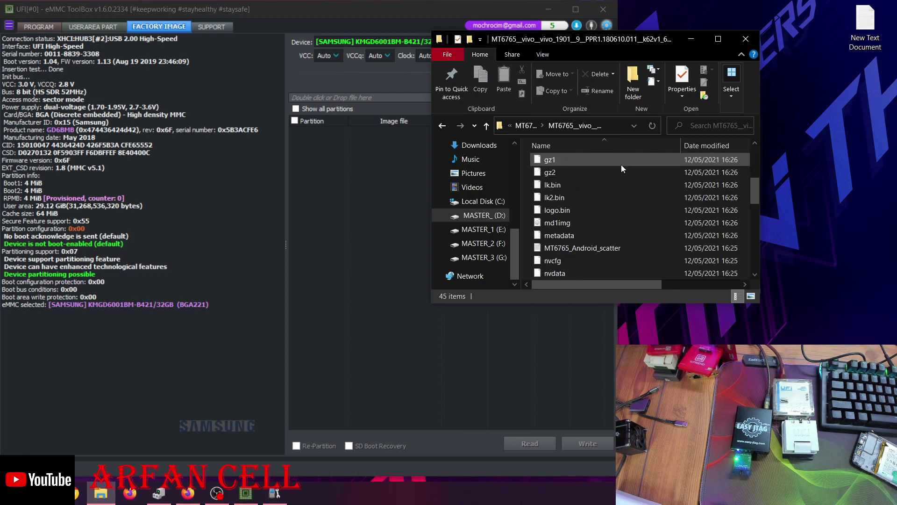
{"action": "left_click_drag", "start_coordinate": [598, 249], "coordinate": [355, 97]}
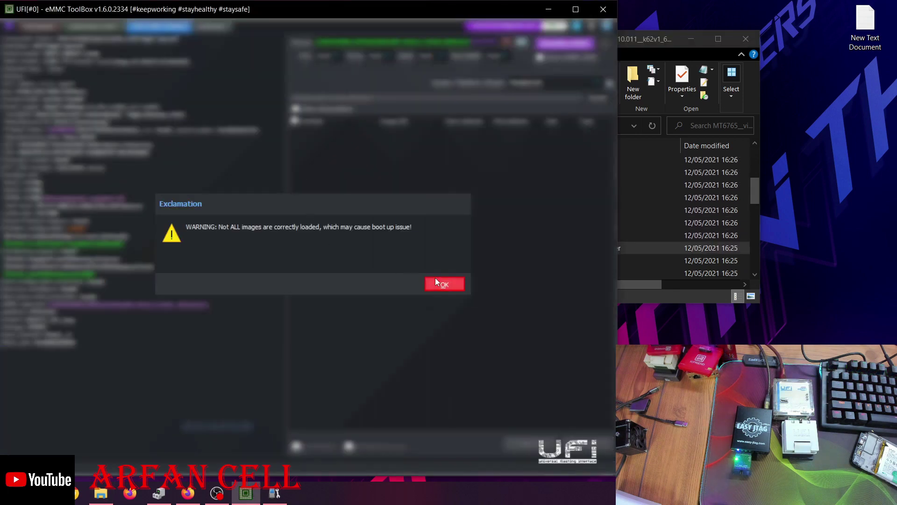
Dismiss the unloaded-images warning and write only the preloader to the eMMC
{"action": "left_click", "coordinate": [437, 281]}
{"action": "left_click", "coordinate": [296, 132]}
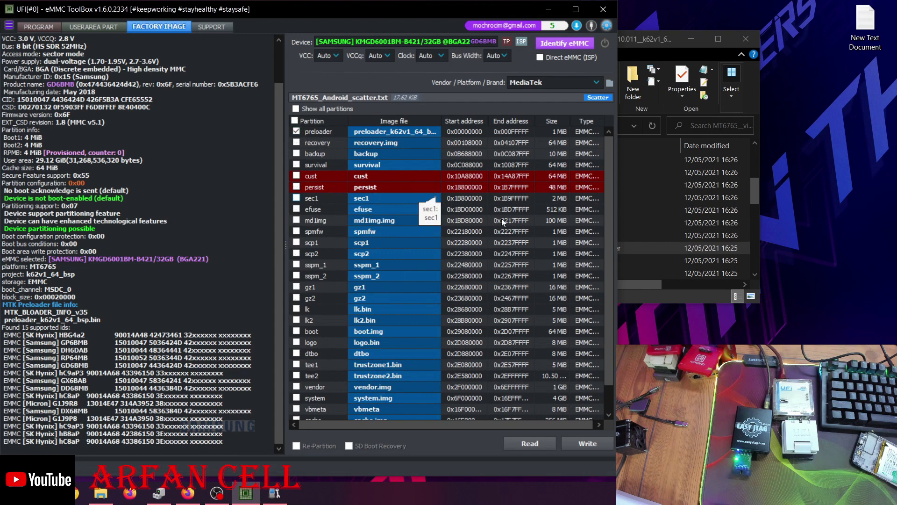
{"action": "left_click", "coordinate": [589, 443]}
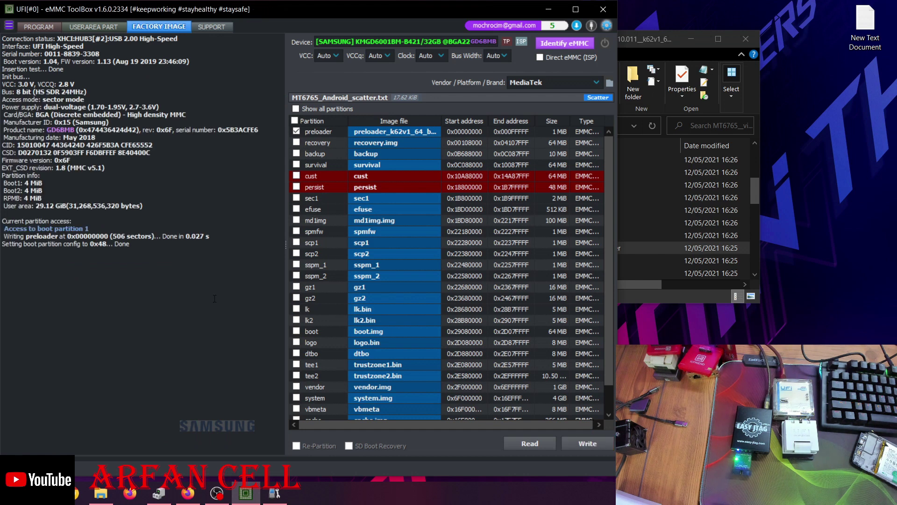
Re-identify the eMMC to confirm boot partition 1 is enabled for boot
{"action": "left_click", "coordinate": [565, 43]}
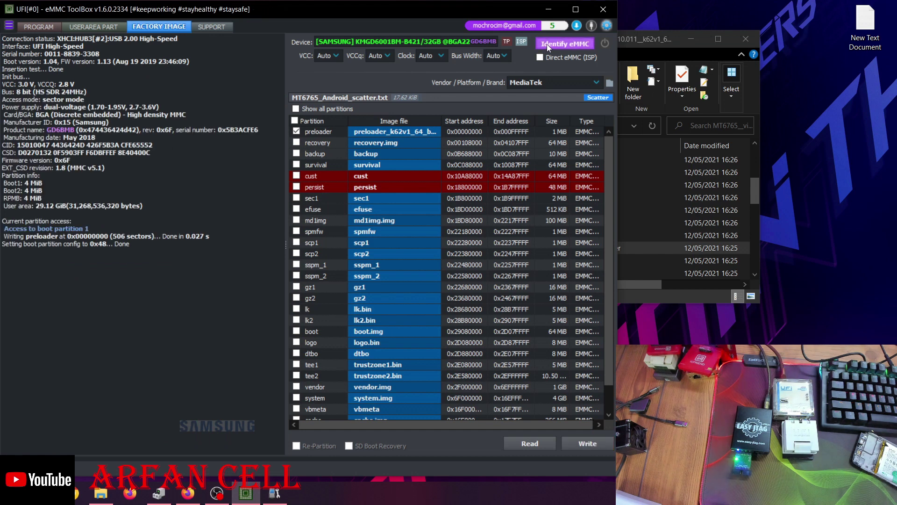
{"action": "right_click", "coordinate": [789, 111]}
{"action": "left_click", "coordinate": [812, 143]}
{"action": "right_click", "coordinate": [811, 143]}
{"action": "left_click", "coordinate": [807, 180]}
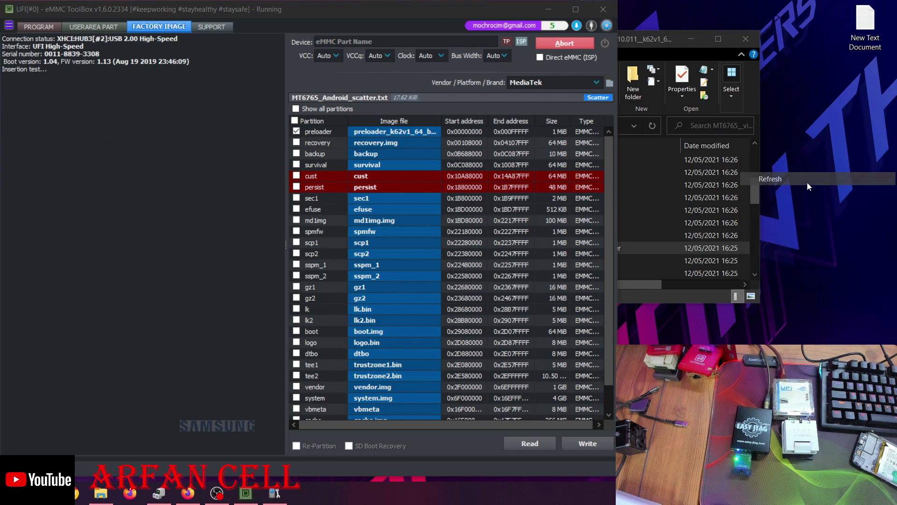
{"action": "right_click", "coordinate": [806, 179]}
{"action": "left_click", "coordinate": [803, 219]}
{"action": "right_click", "coordinate": [801, 226]}
{"action": "left_click", "coordinate": [796, 260]}
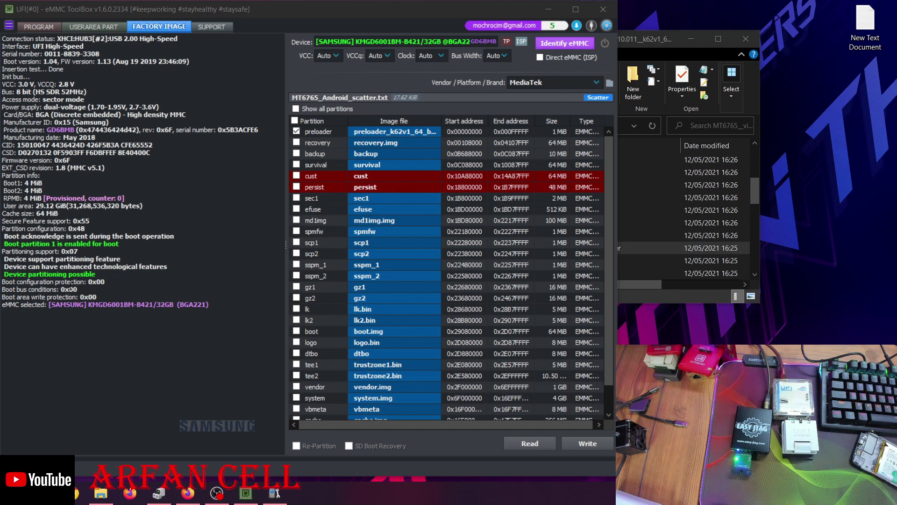
{"action": "left_click", "coordinate": [544, 43]}
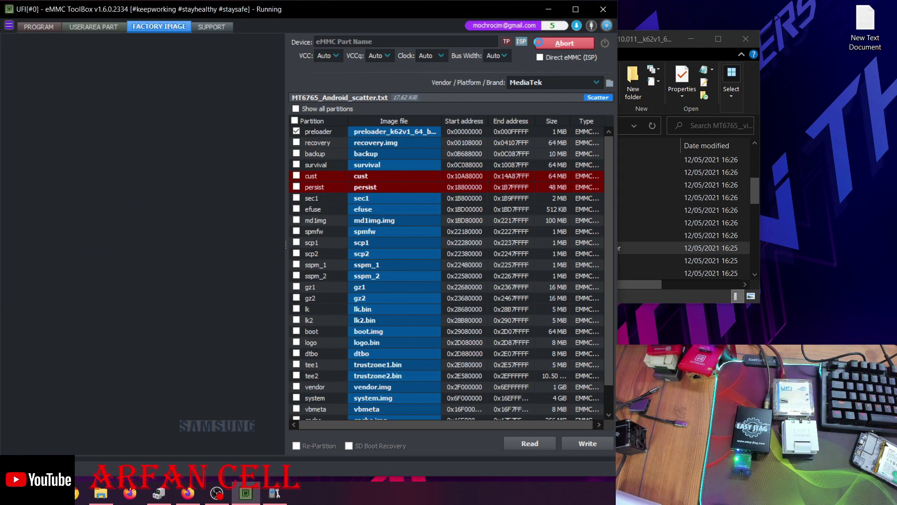